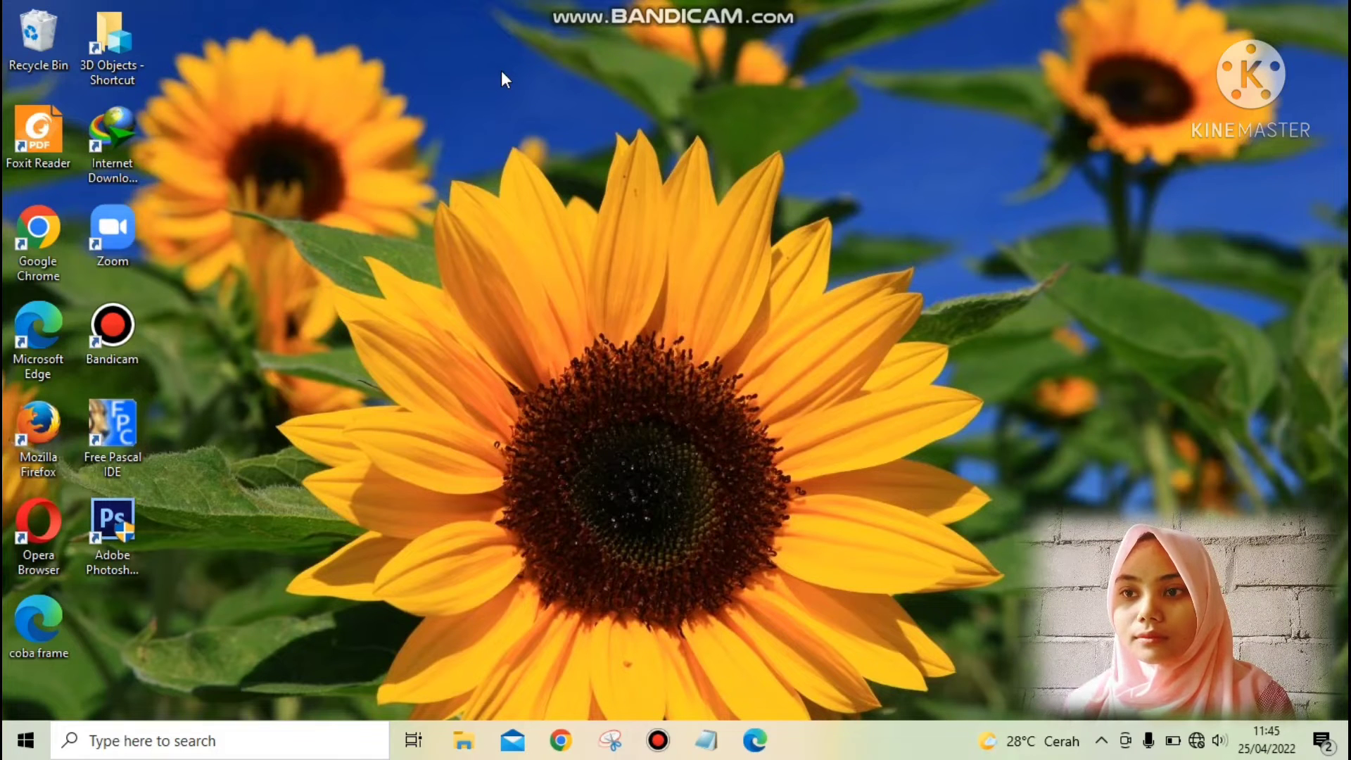
Open Disk Management and shrink the Master (E:) volume by 10000 MB.
{"action": "key", "text": "super+x"}
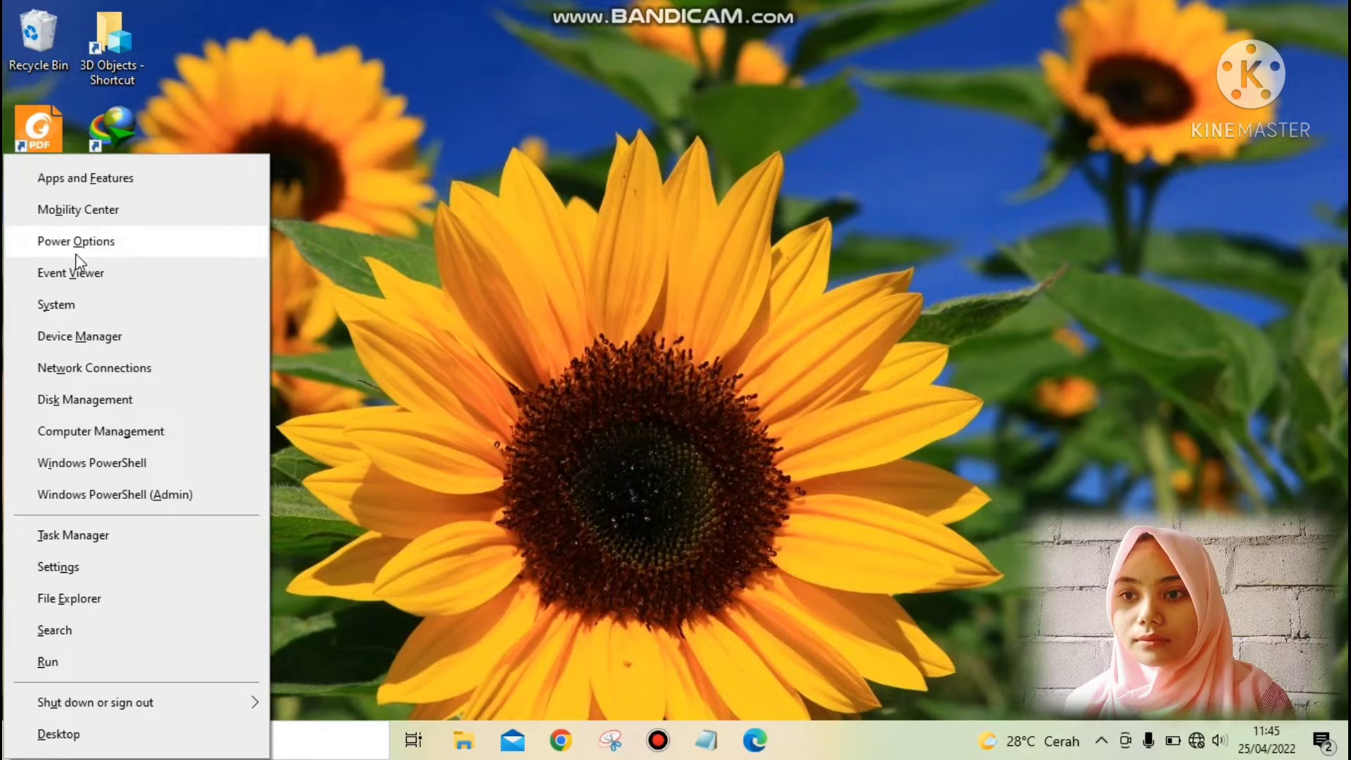
{"action": "left_click", "coordinate": [86, 406]}
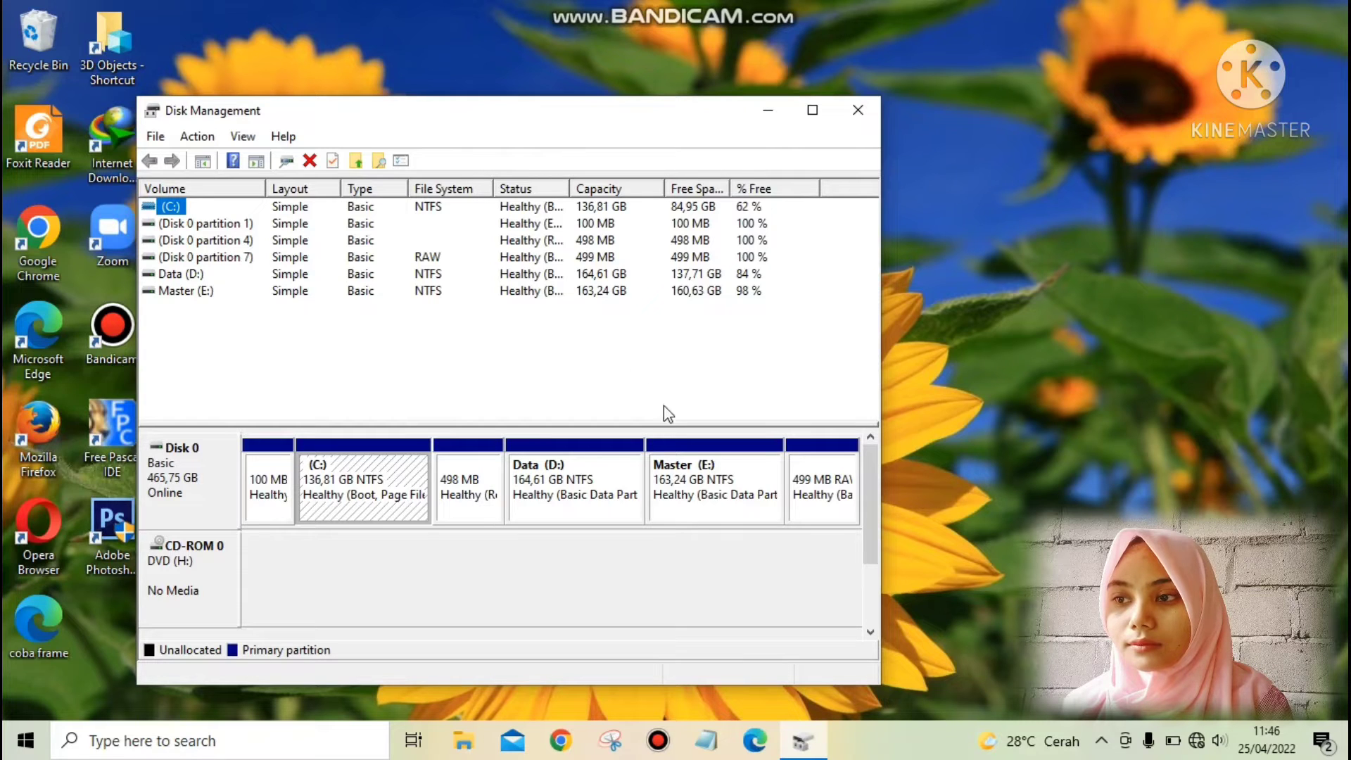
{"action": "left_click", "coordinate": [720, 473]}
{"action": "right_click", "coordinate": [720, 475]}
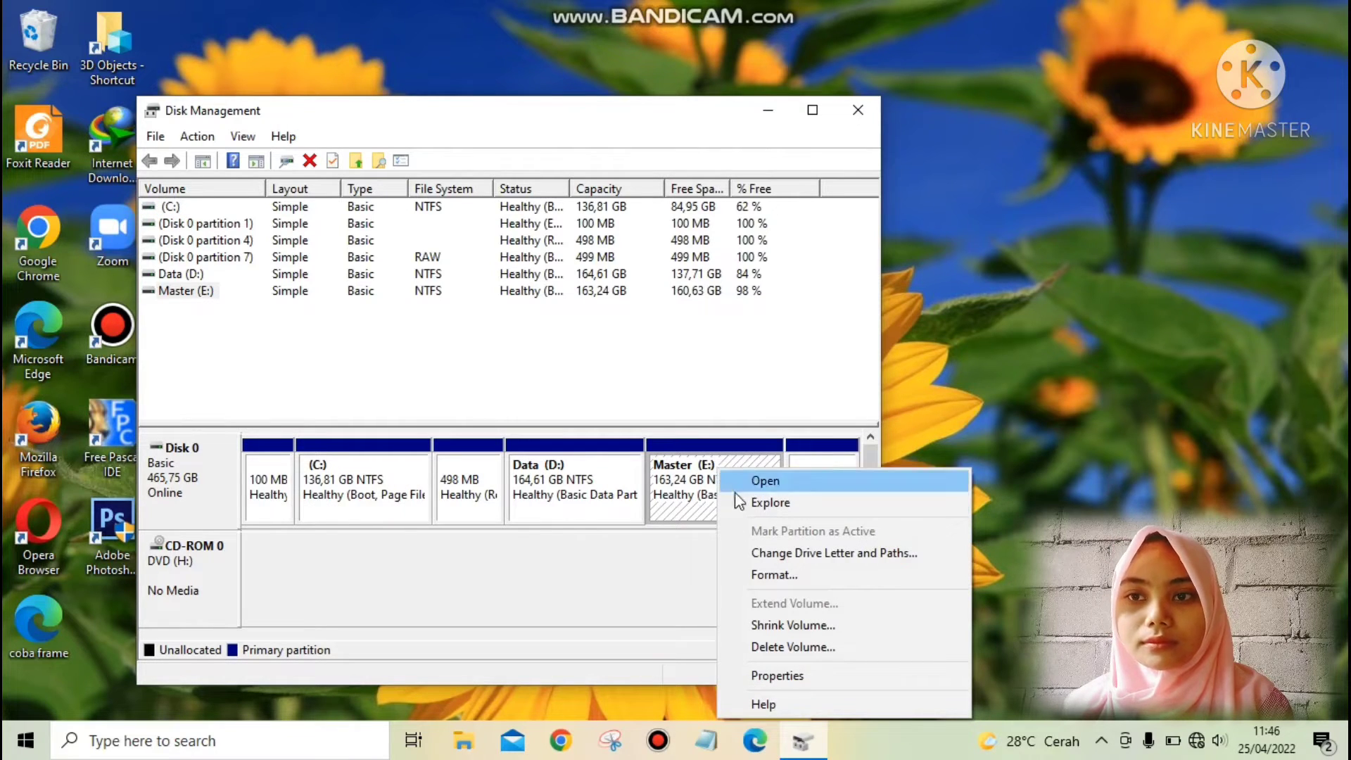
{"action": "left_click", "coordinate": [805, 624]}
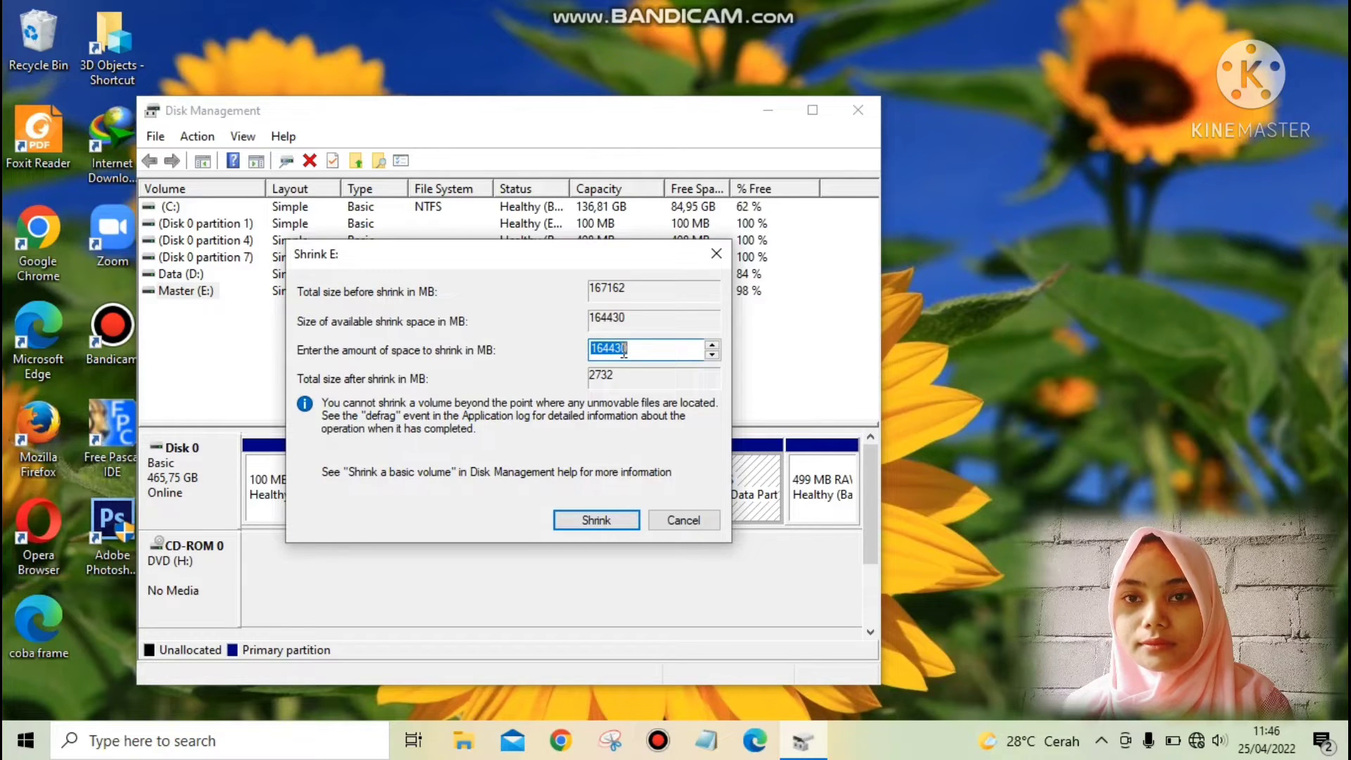
{"action": "type", "text": "1"}
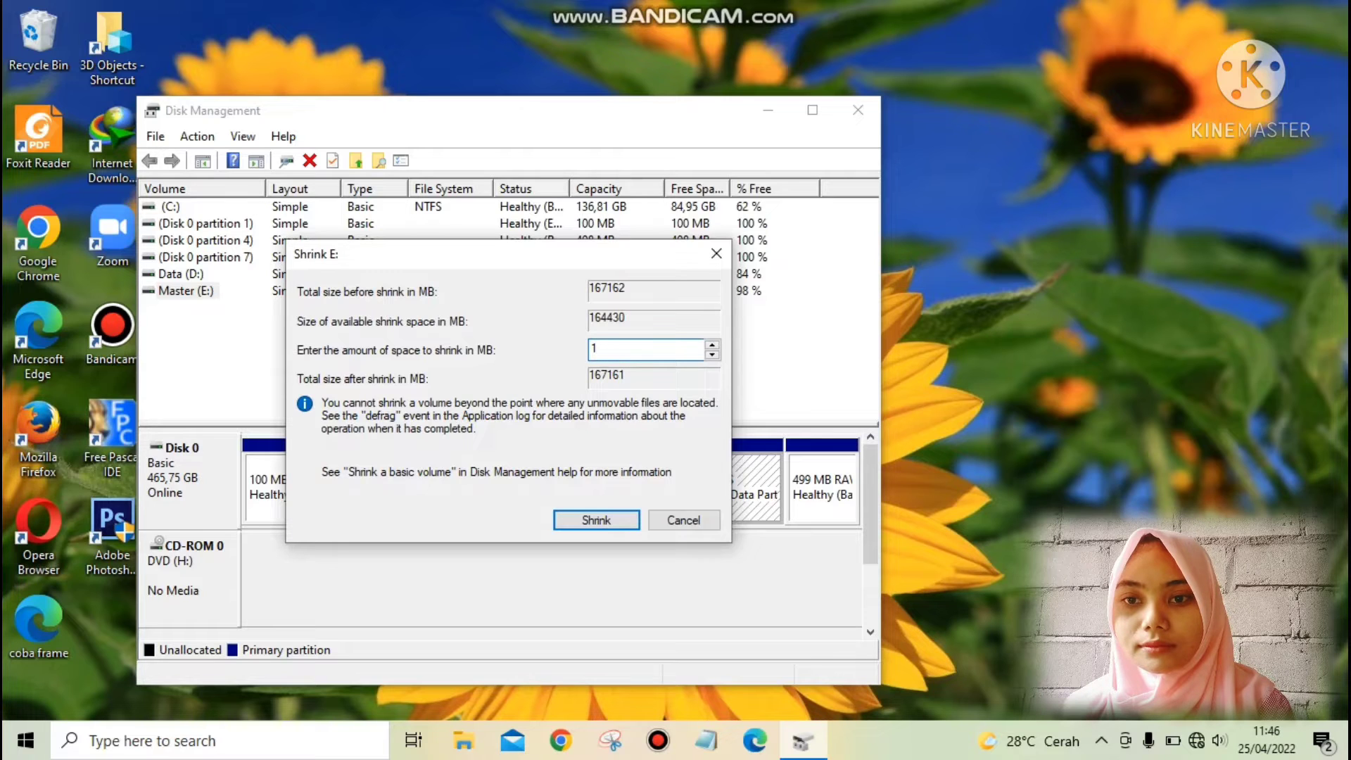
{"action": "type", "text": "000"}
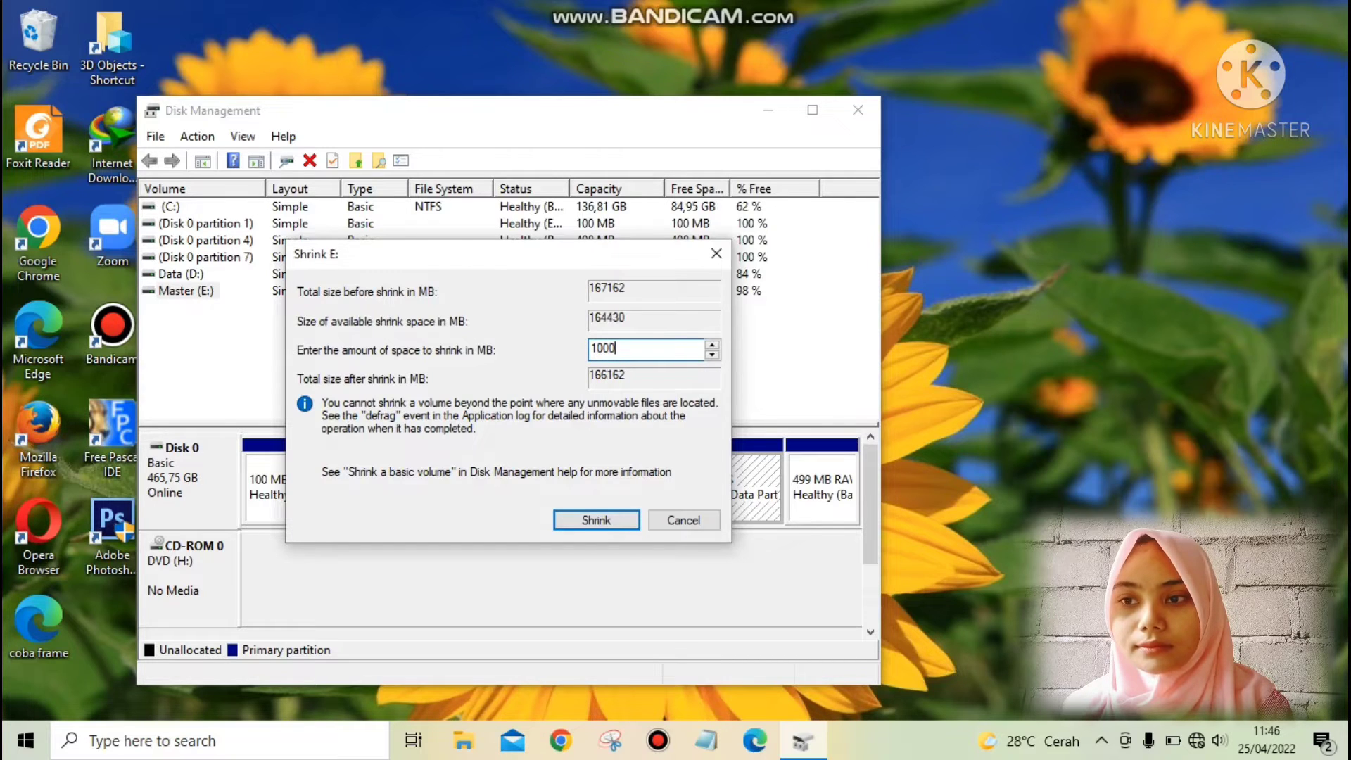
{"action": "type", "text": "0"}
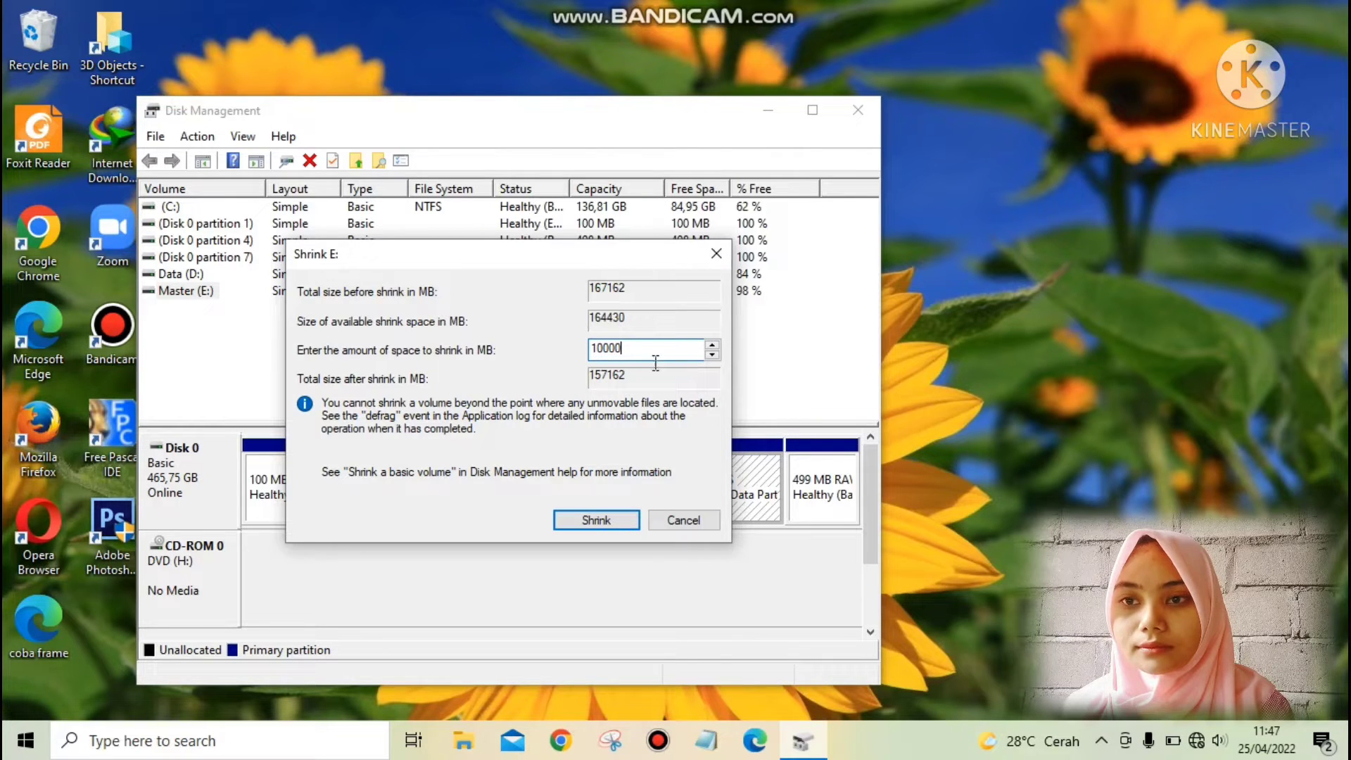
{"action": "left_click", "coordinate": [600, 521]}
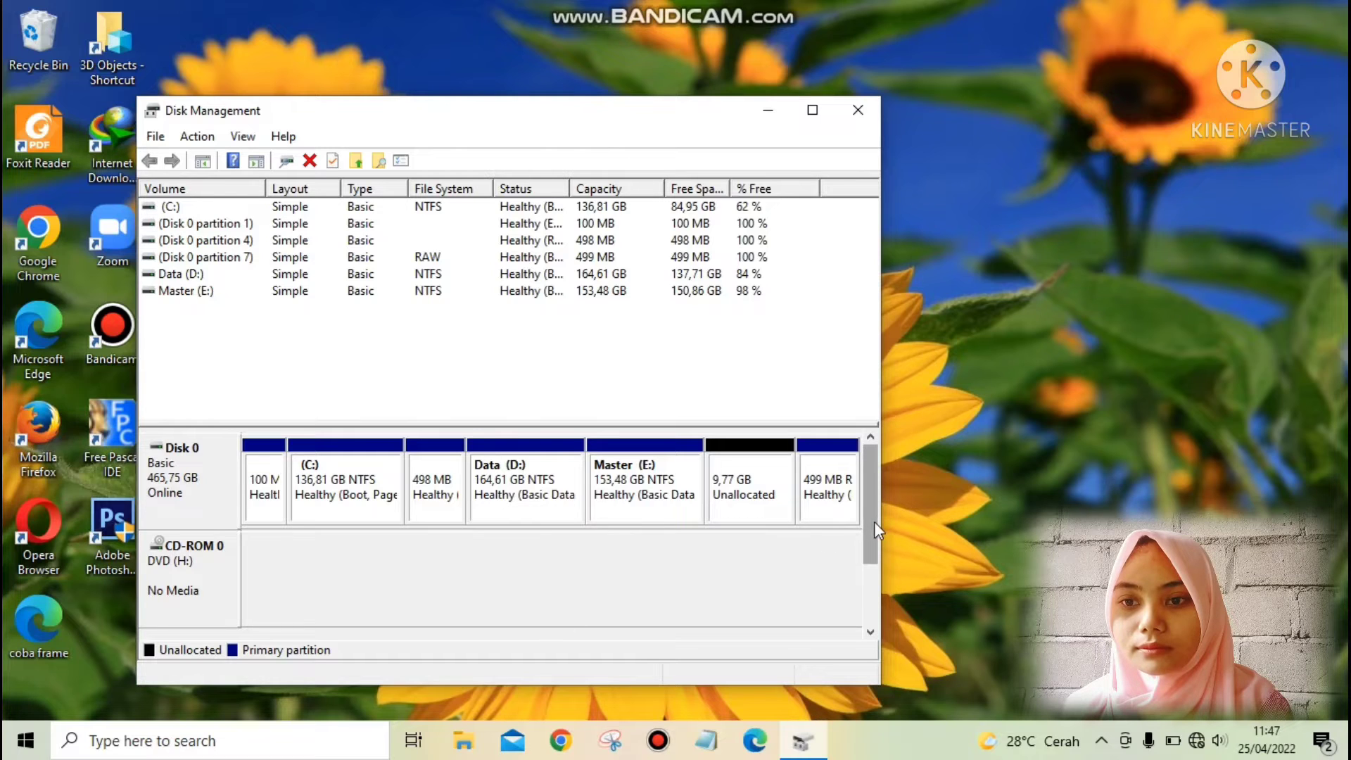
Start creating a new simple volume in the unallocated space on Disk 0 and proceed to its size settings.
{"action": "left_click", "coordinate": [736, 488]}
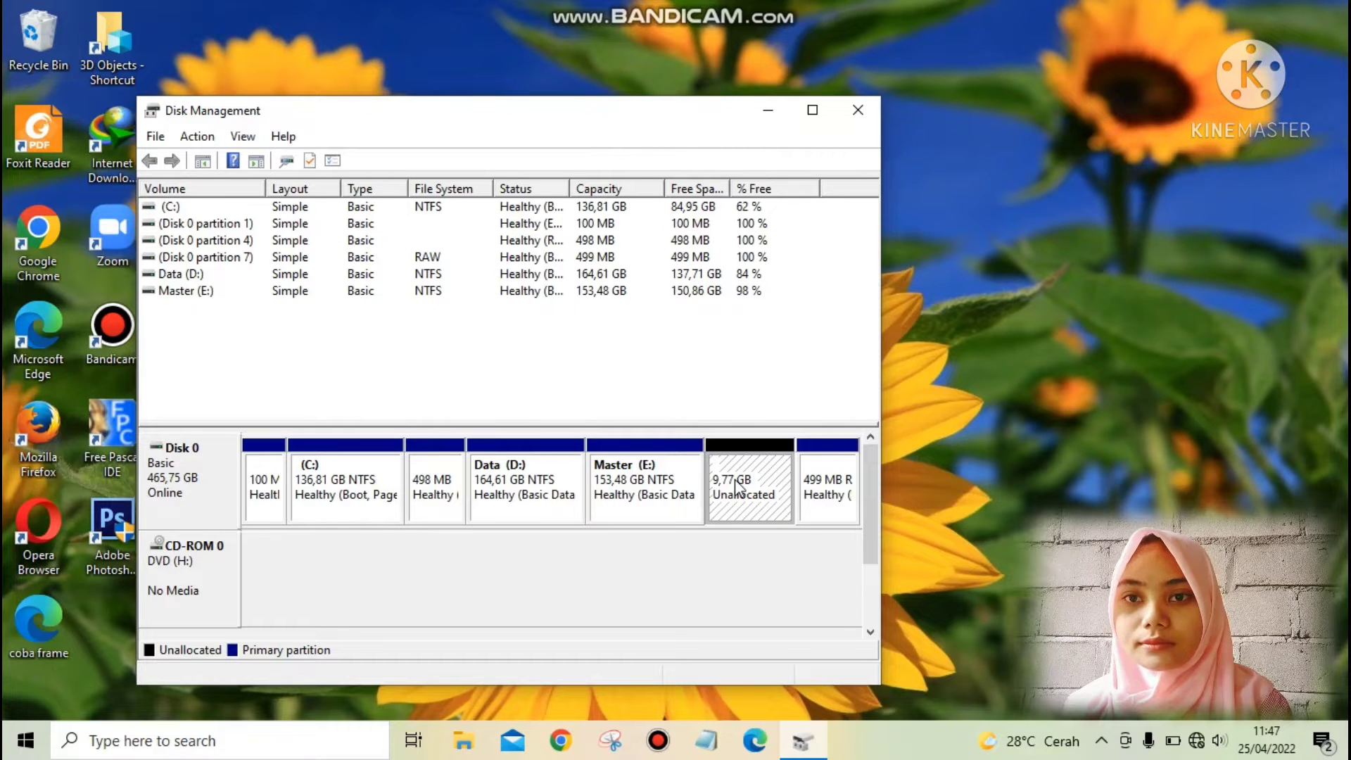
{"action": "right_click", "coordinate": [736, 482]}
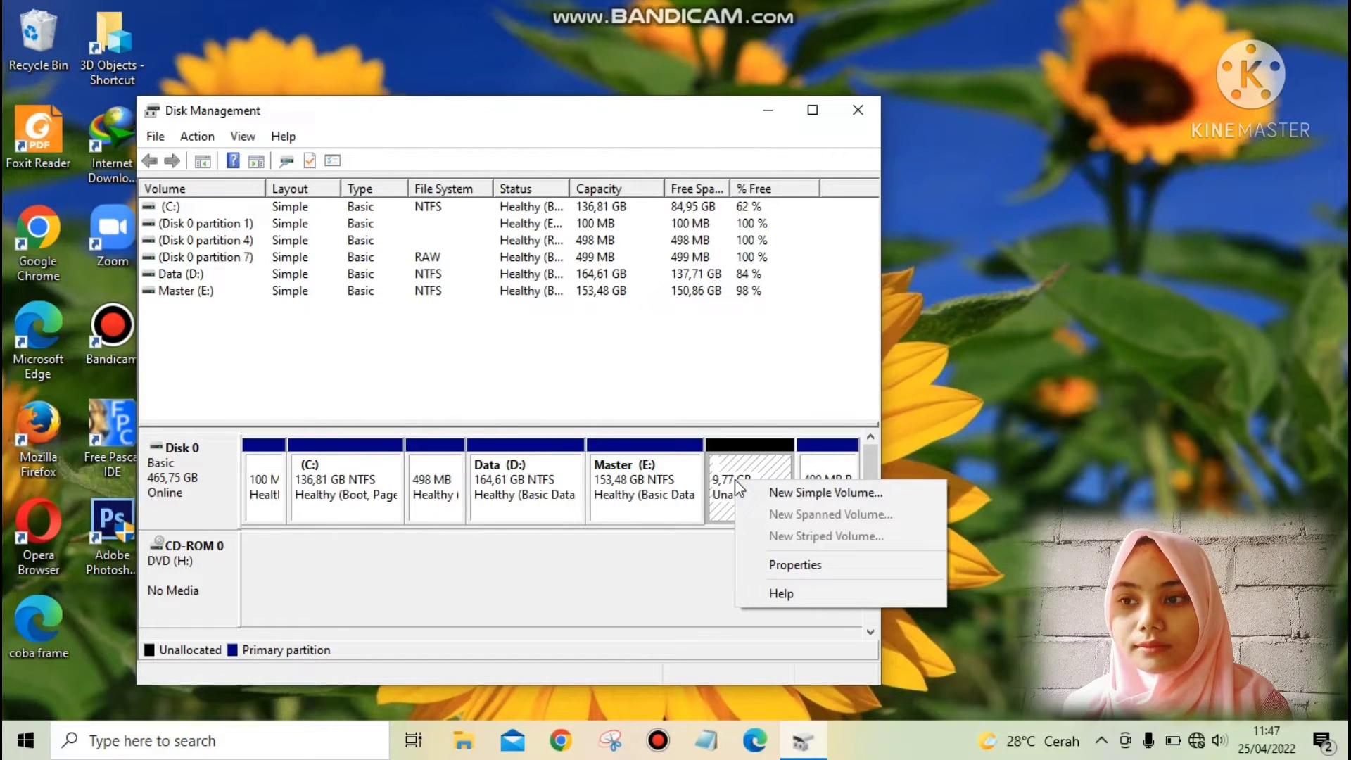
{"action": "left_click", "coordinate": [795, 494]}
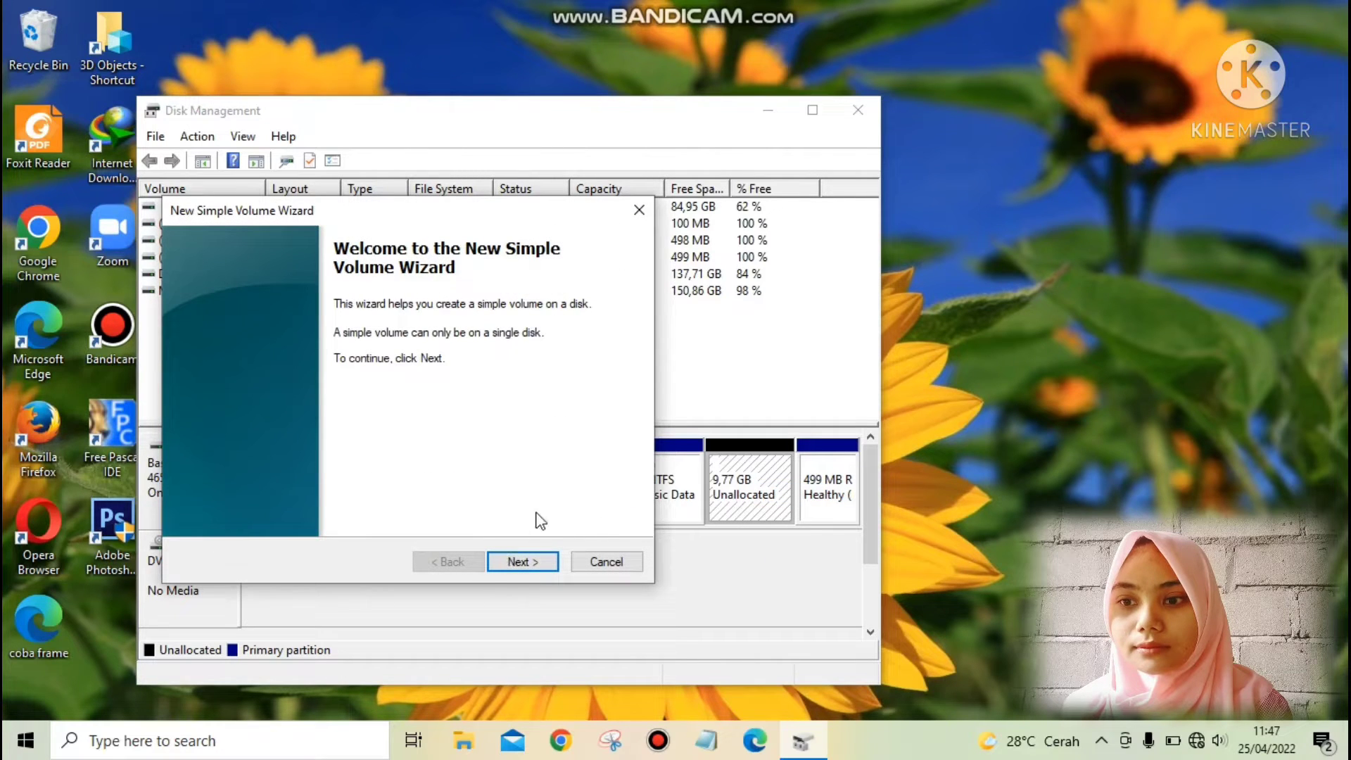
{"action": "left_click", "coordinate": [533, 560]}
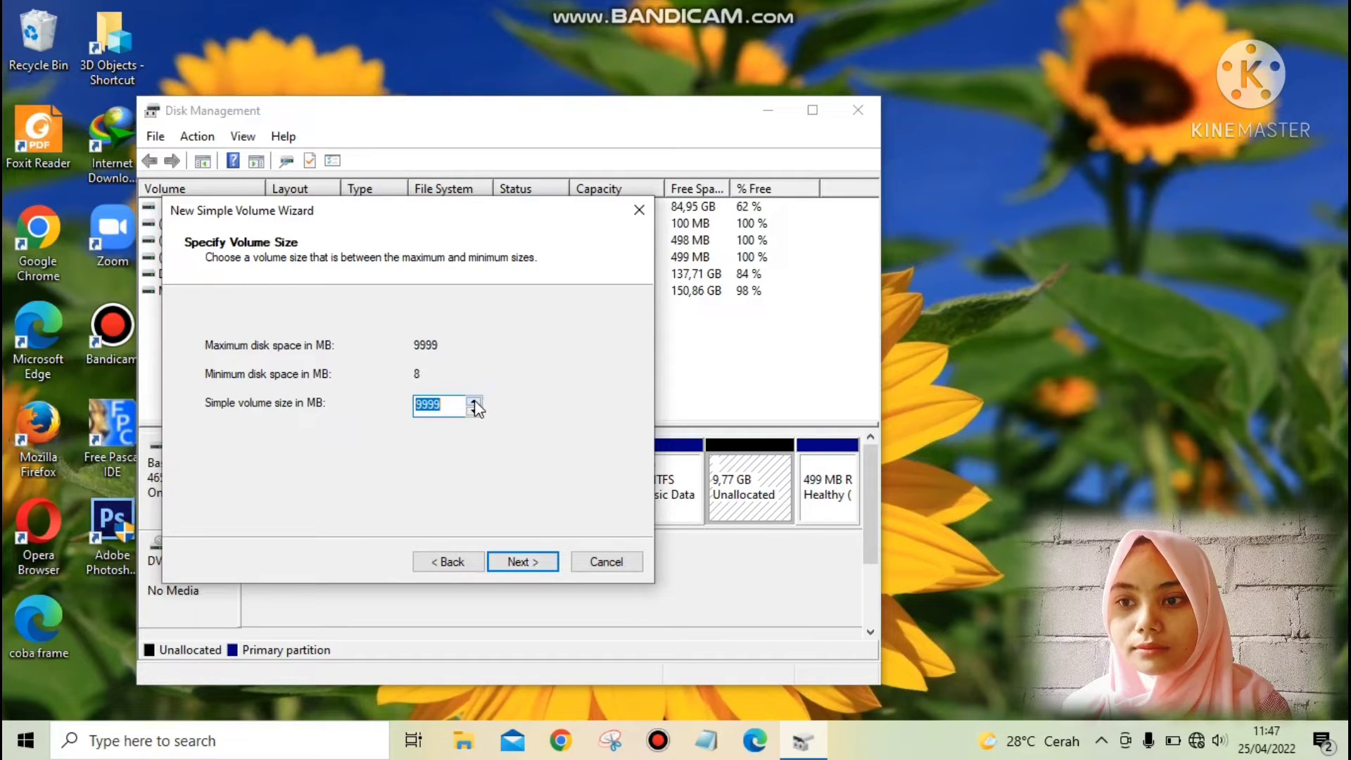
{"action": "type", "text": "1"}
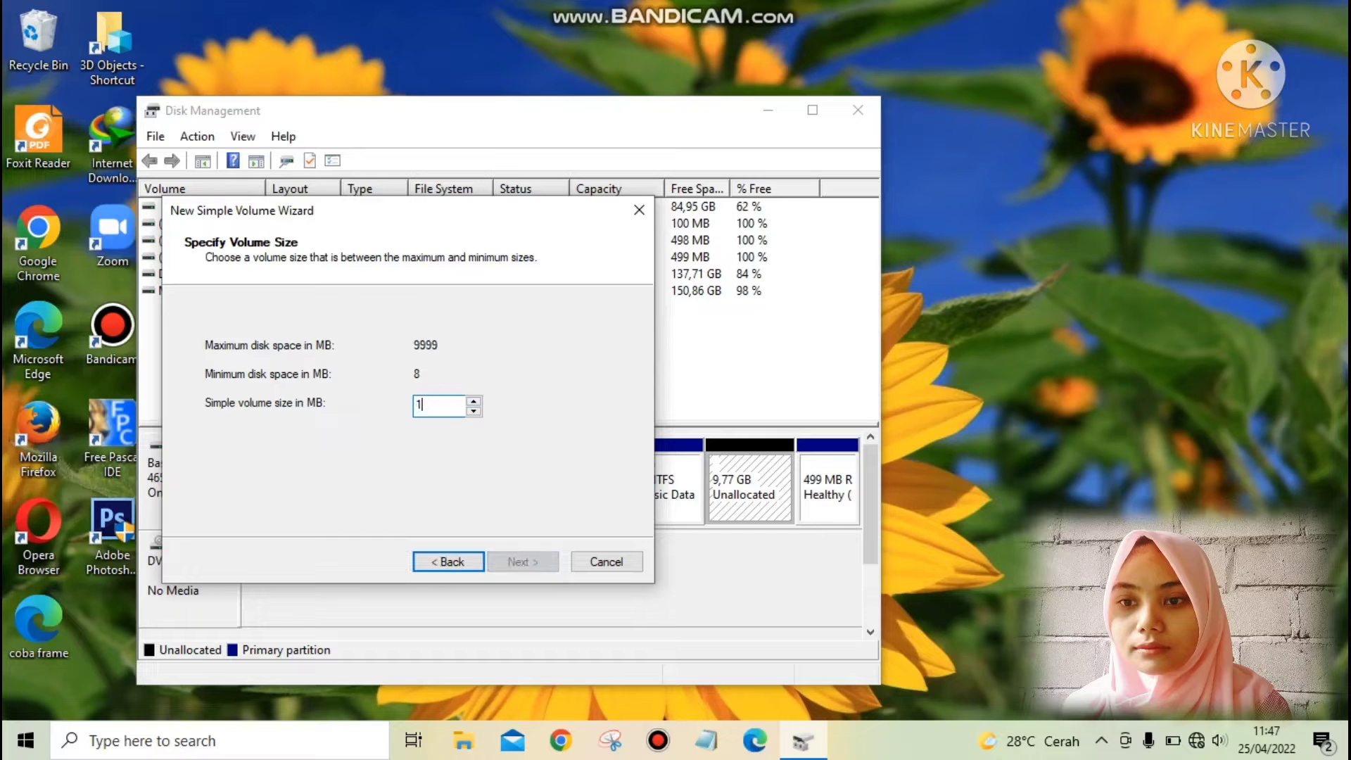
{"action": "type", "text": "0000"}
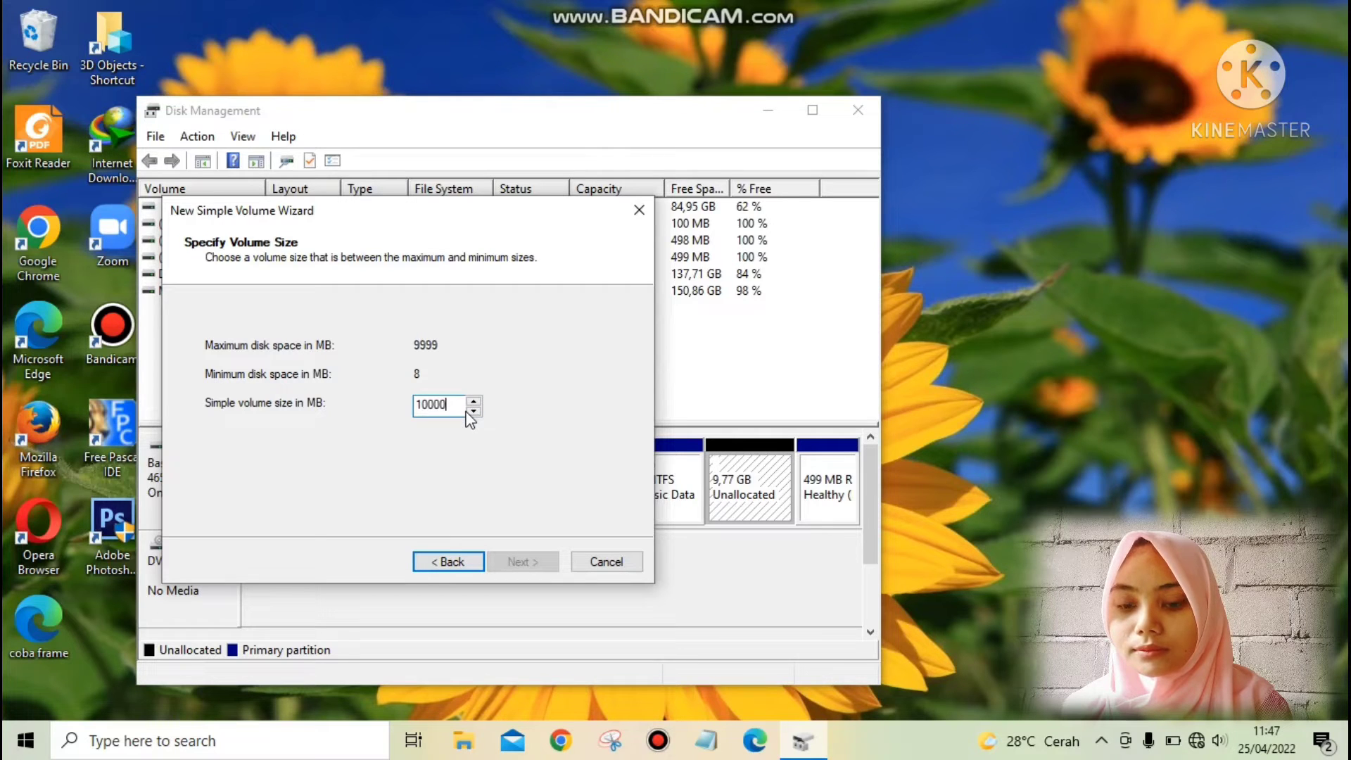
{"action": "key", "text": "BackSpace"}
{"action": "key", "text": "BackSpace"}
{"action": "key", "text": "BackSpace"}
{"action": "key", "text": "BackSpace"}
{"action": "key", "text": "BackSpace"}
Create the simple volume at 9999 MB with drive letter F, NTFS, default allocation unit size, label New Volume and quick format.
{"action": "type", "text": "9999"}
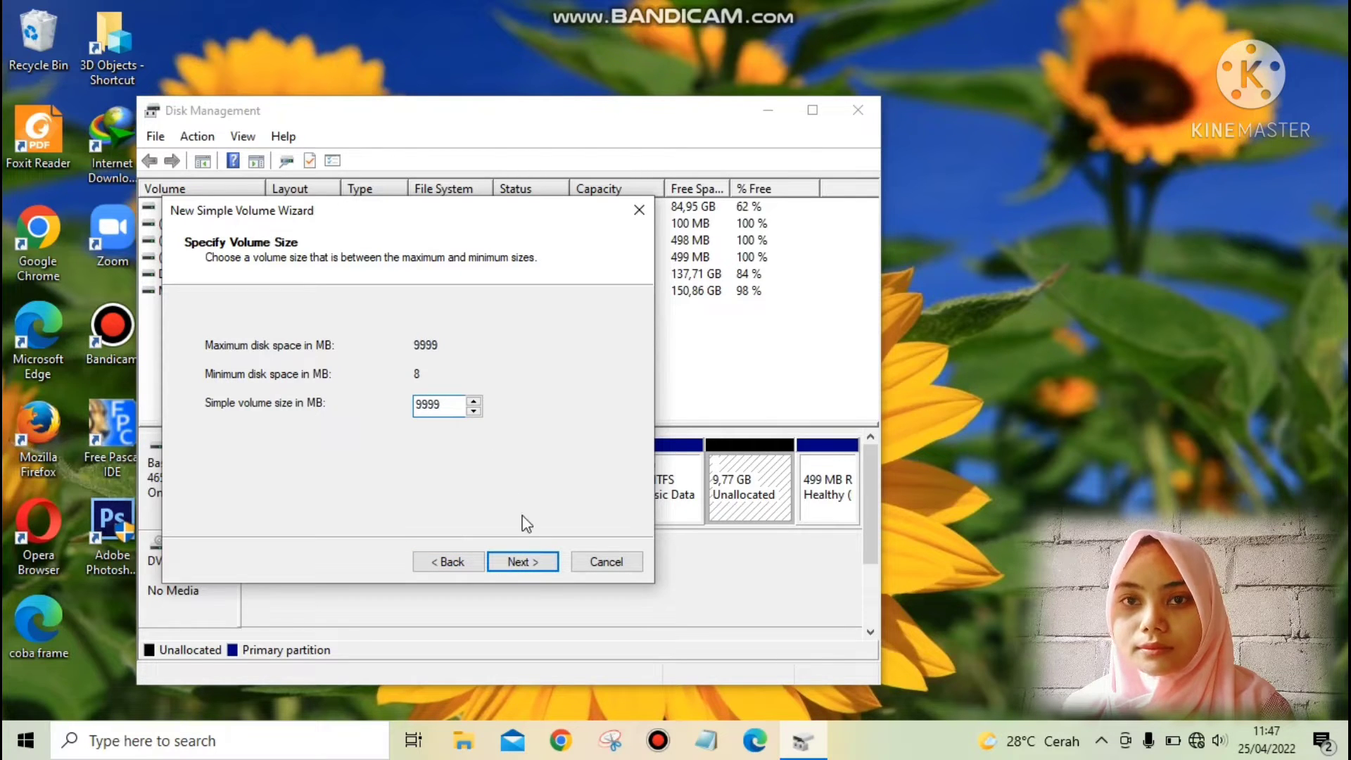
{"action": "left_click", "coordinate": [534, 564]}
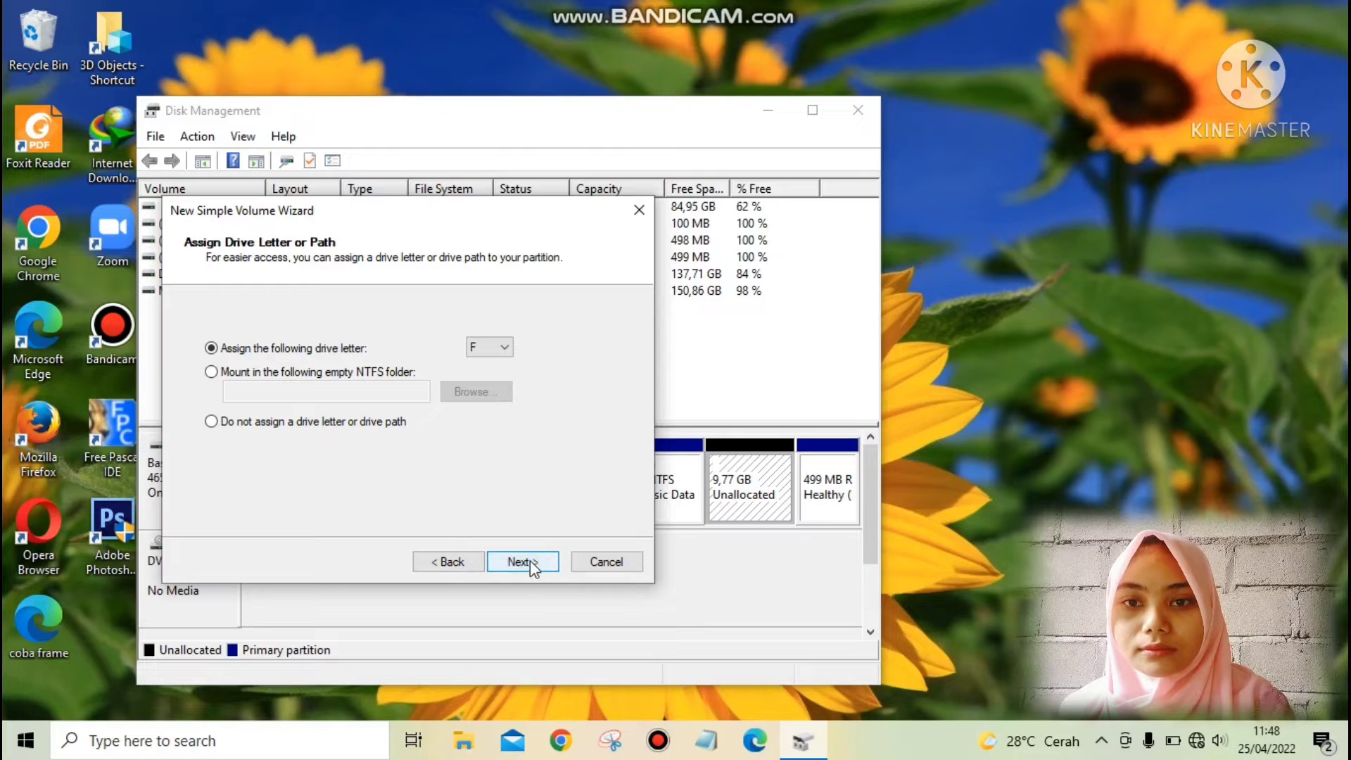
{"action": "left_click", "coordinate": [523, 561]}
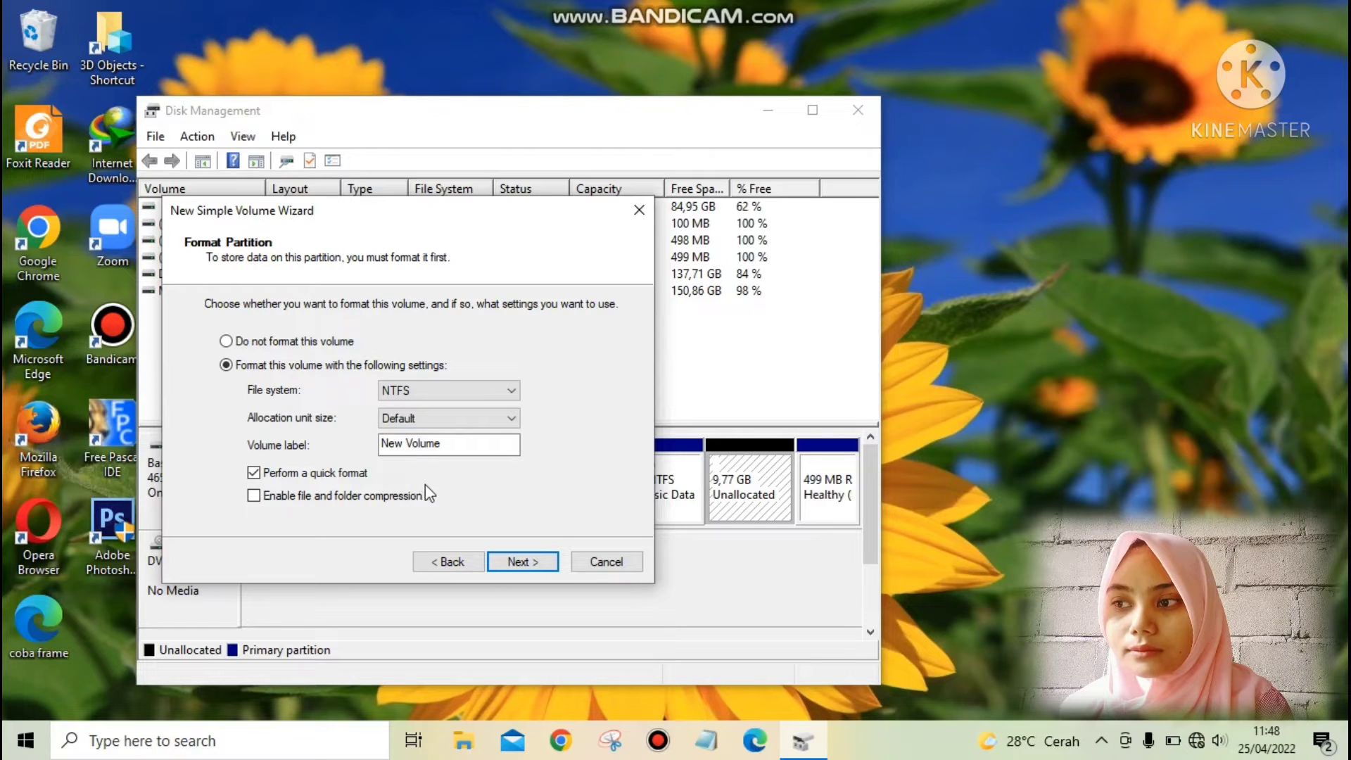
{"action": "left_click", "coordinate": [531, 563]}
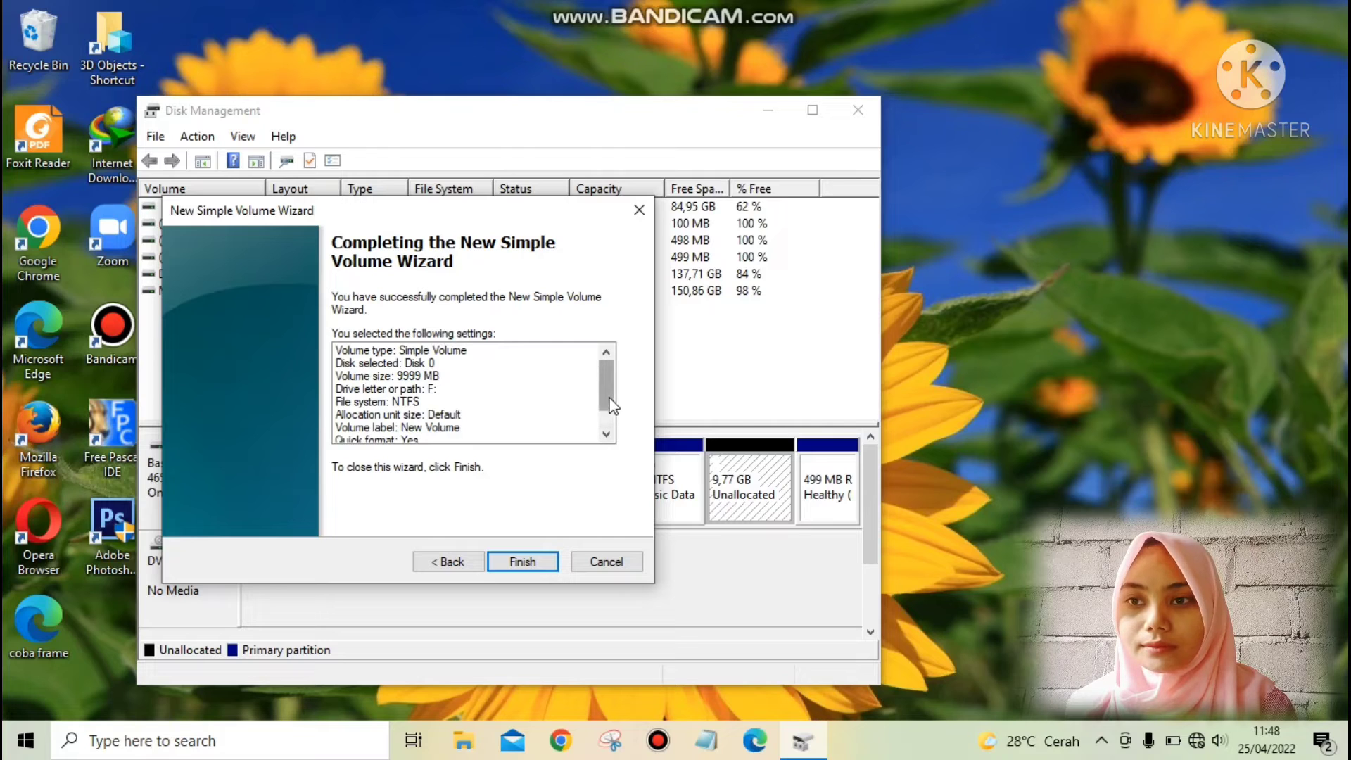
{"action": "left_click_drag", "start_coordinate": [609, 403], "coordinate": [609, 418]}
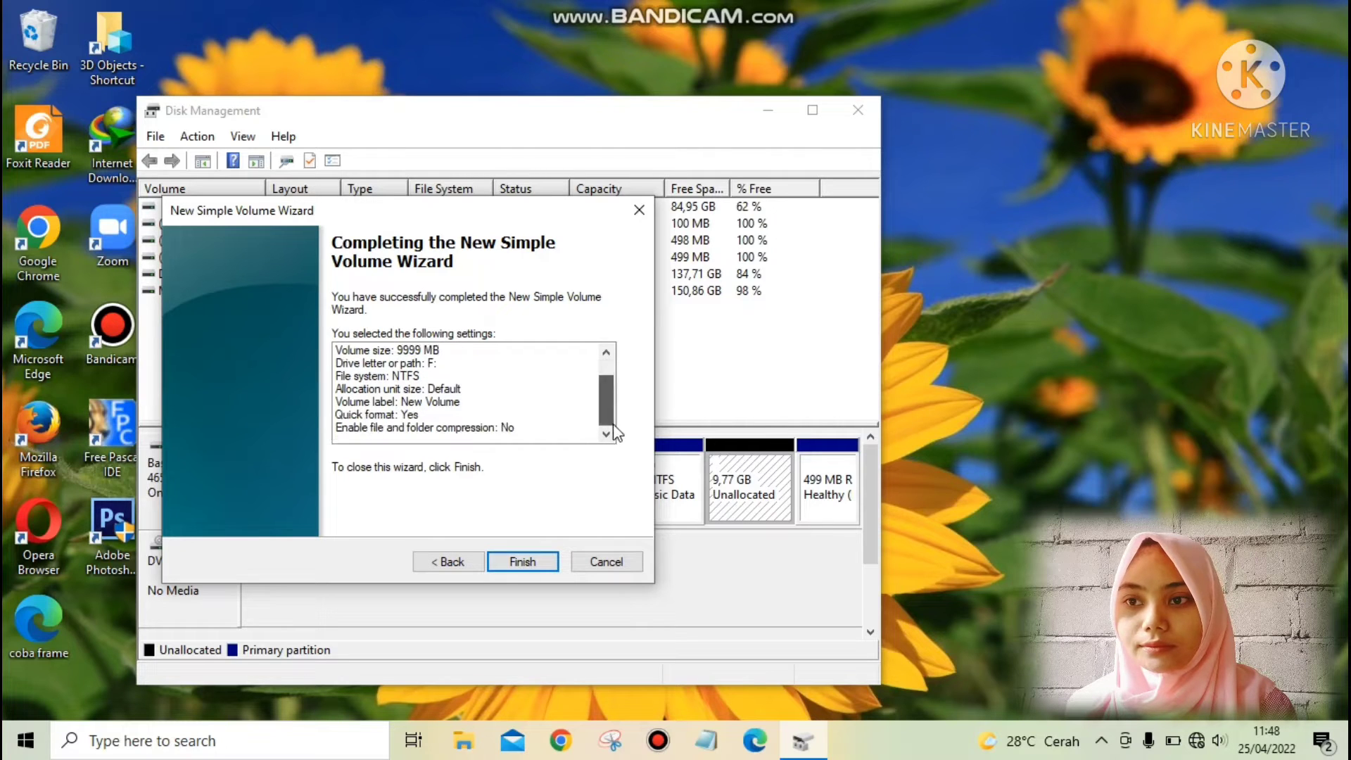
{"action": "left_click", "coordinate": [522, 561]}
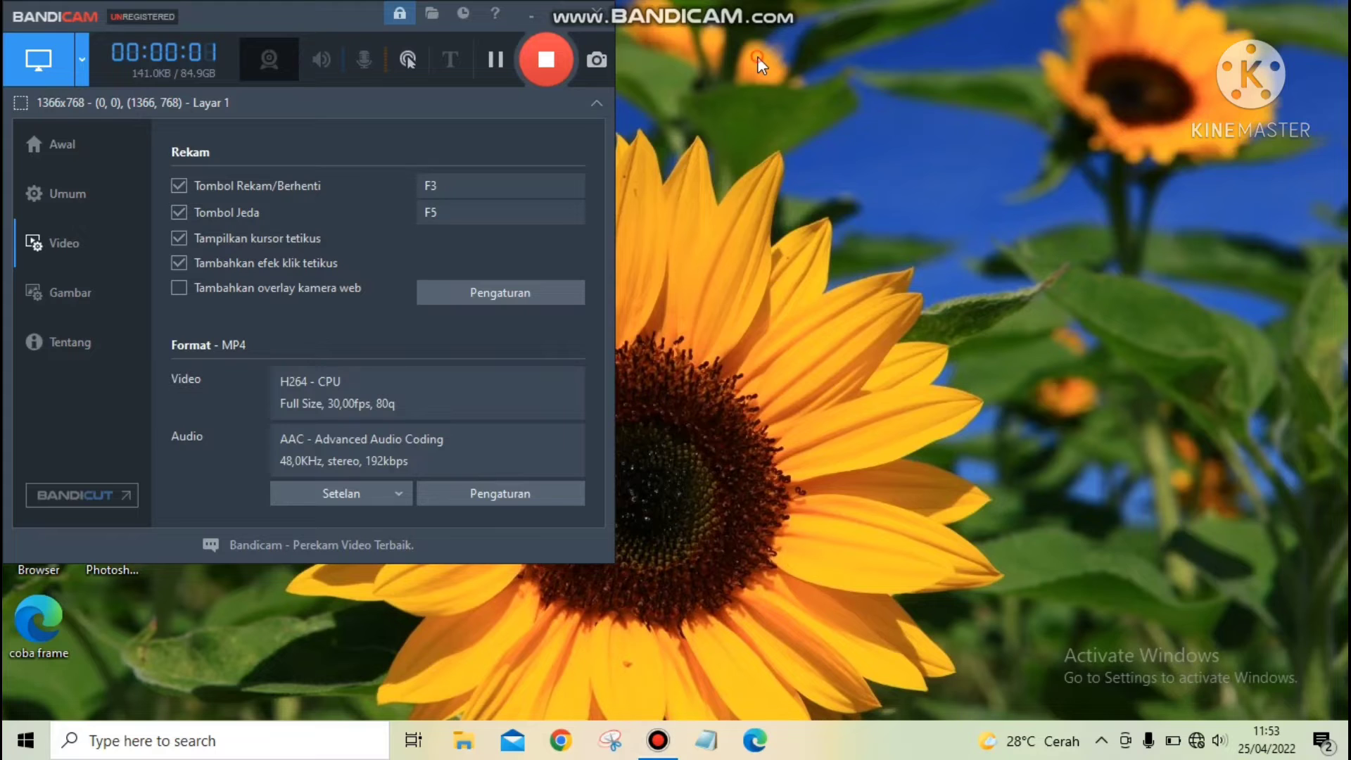
Reopen Disk Management and quick-format the New Volume (F:) partition as NTFS with the default allocation unit size.
{"action": "left_click", "coordinate": [539, 16]}
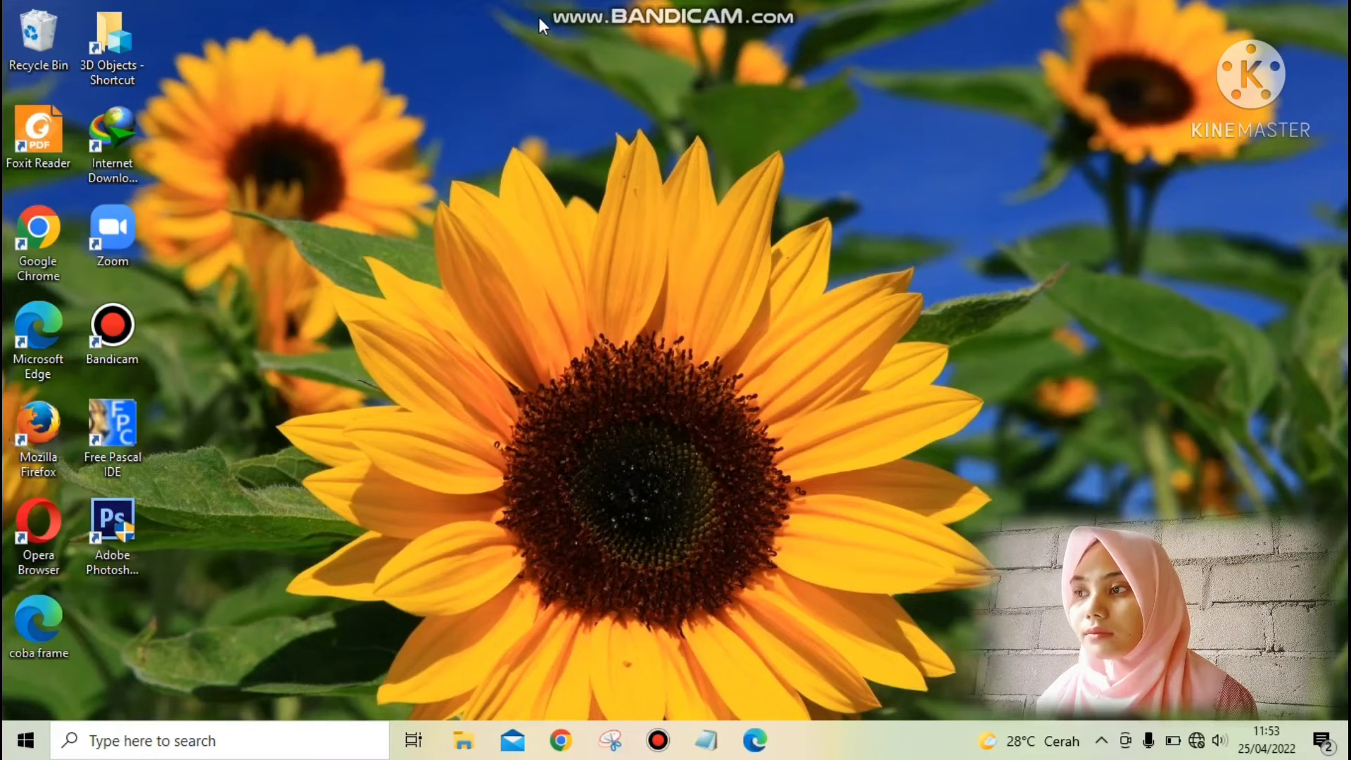
{"action": "key", "text": "super+x"}
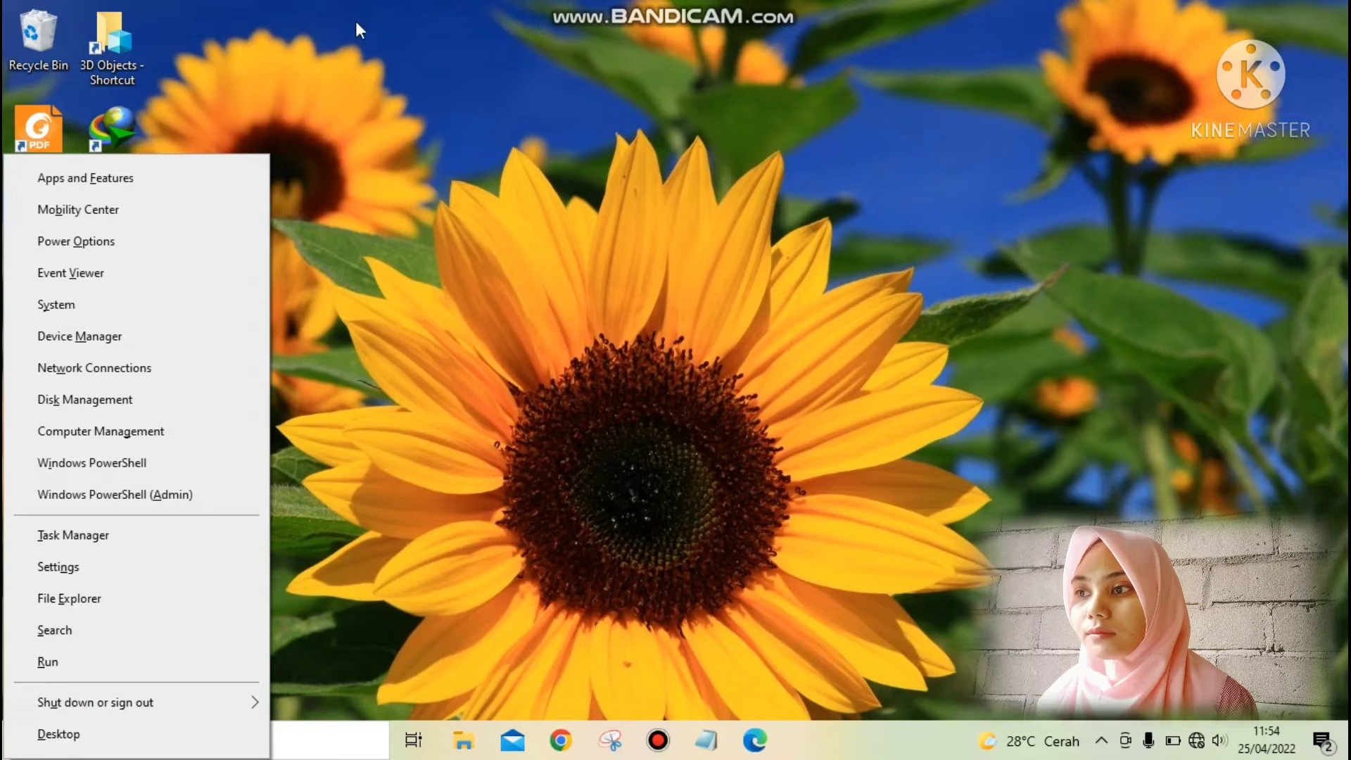
{"action": "left_click", "coordinate": [93, 403]}
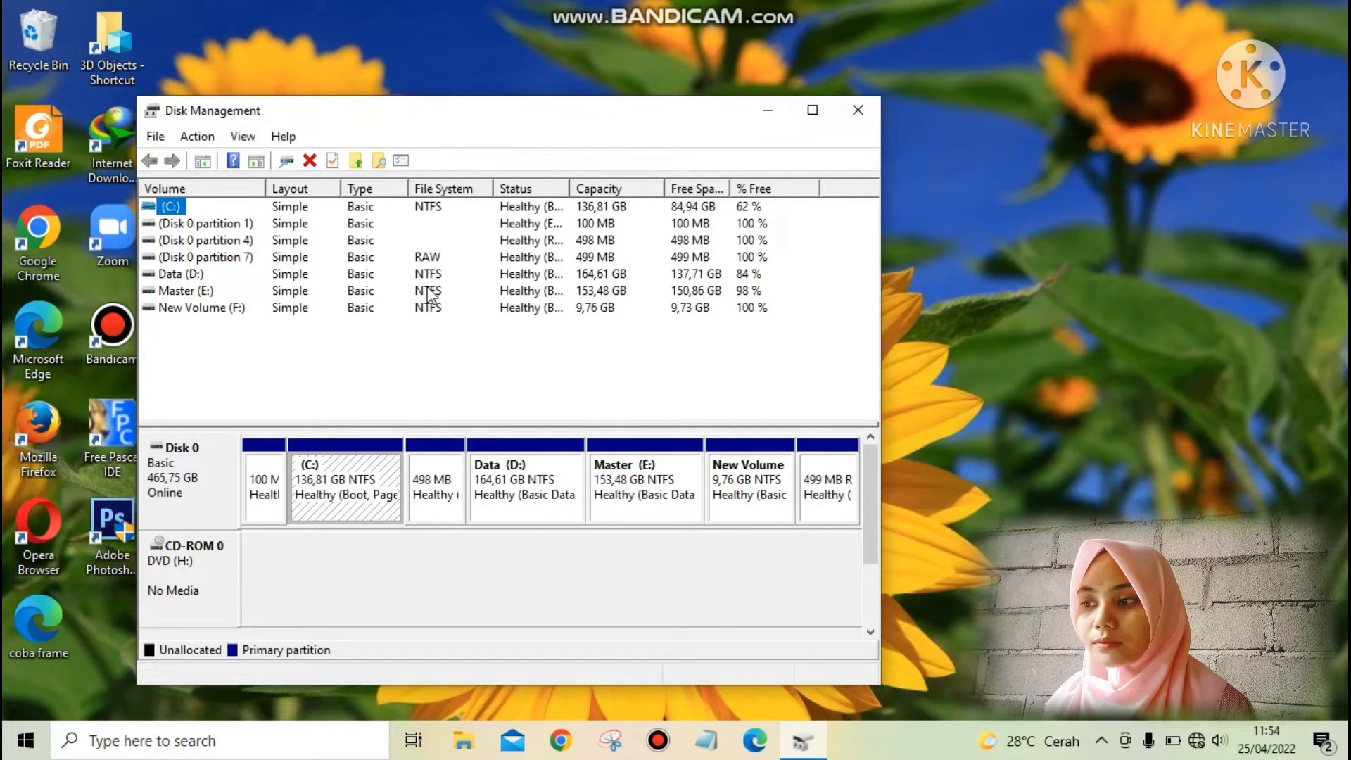
{"action": "left_click", "coordinate": [747, 486]}
{"action": "right_click", "coordinate": [747, 486]}
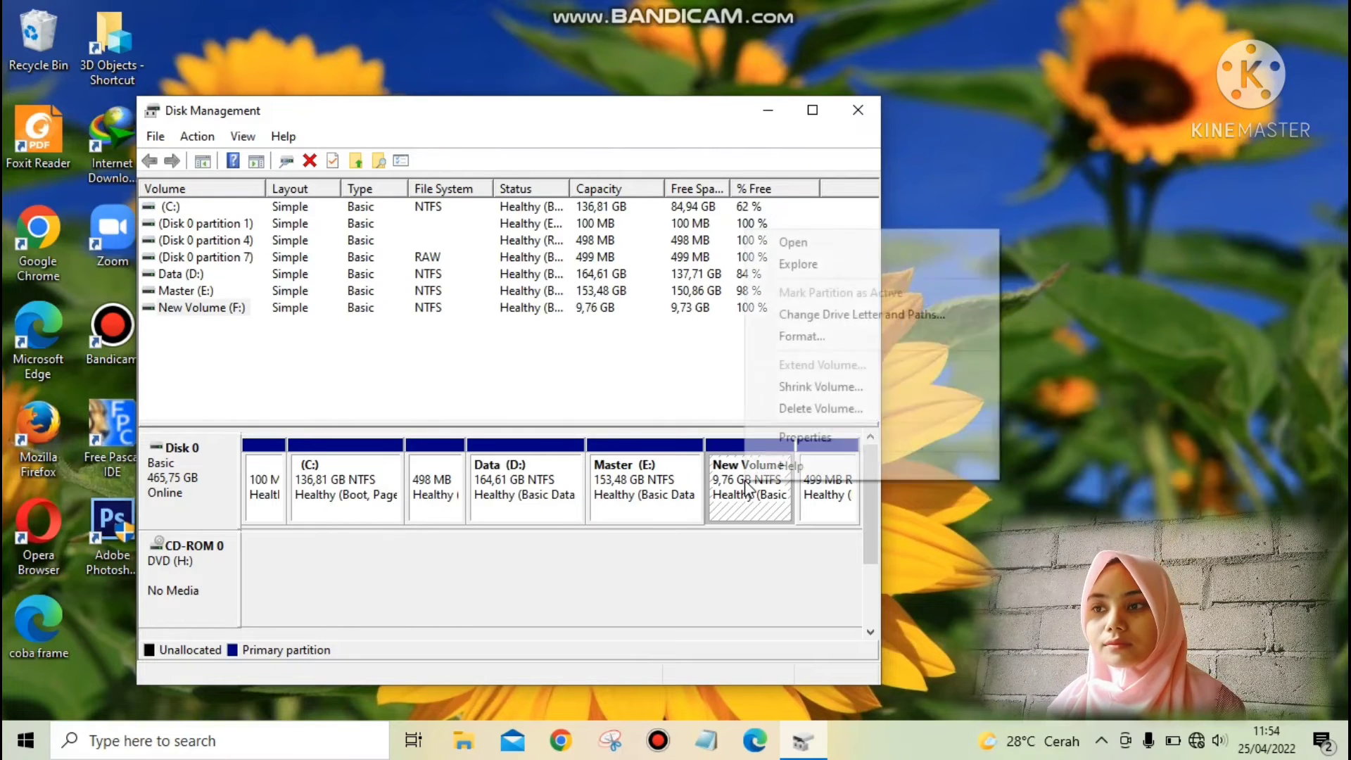
{"action": "left_click", "coordinate": [804, 337]}
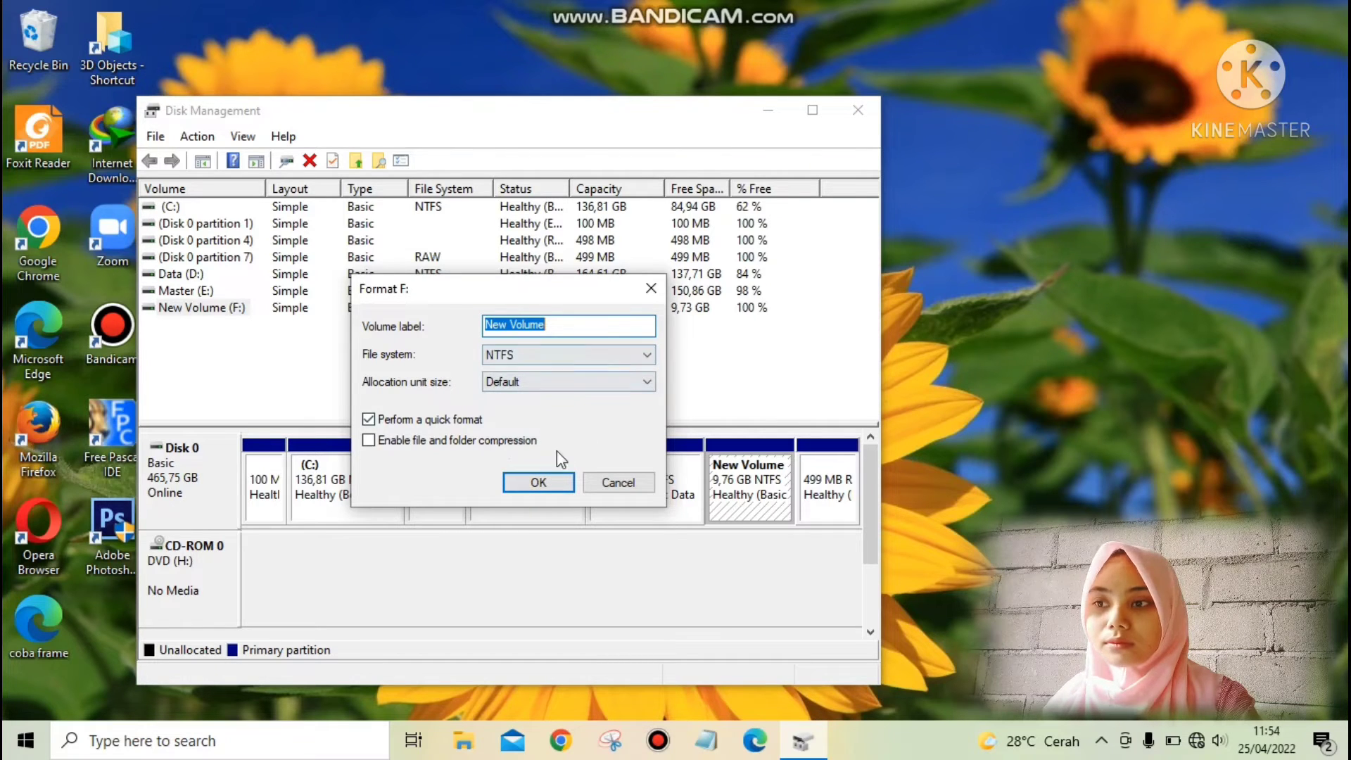
{"action": "left_click", "coordinate": [538, 484]}
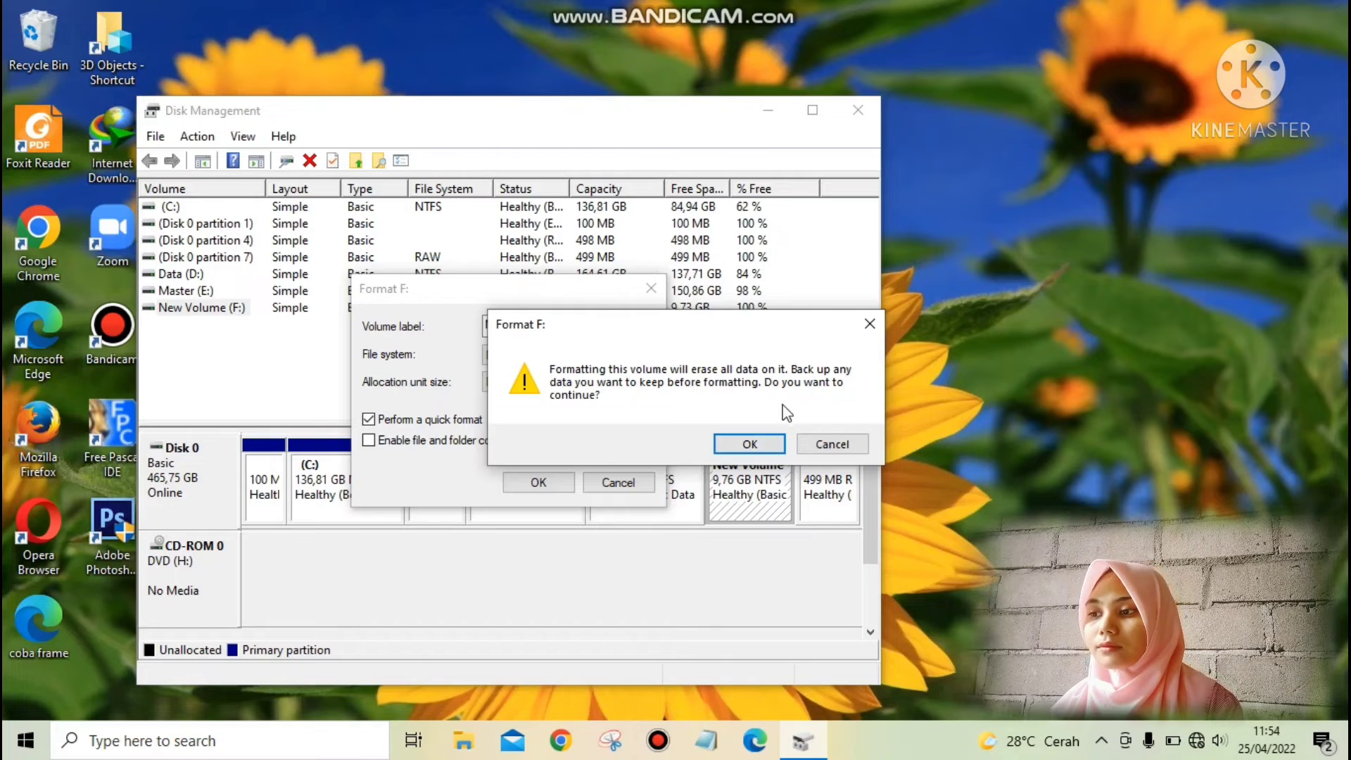
{"action": "left_click", "coordinate": [770, 451]}
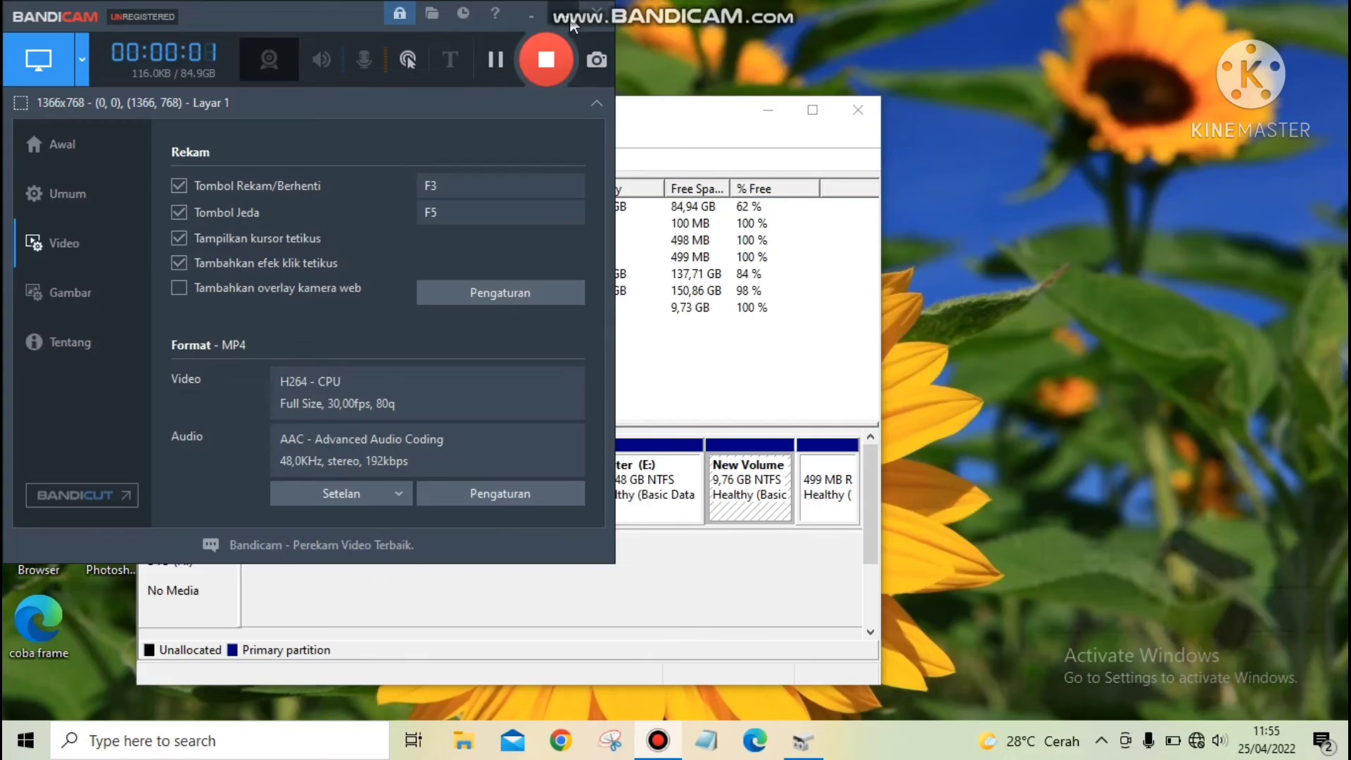
Delete the New Volume (F:) partition from Disk 0, accepting the loss of its data.
{"action": "left_click", "coordinate": [529, 21]}
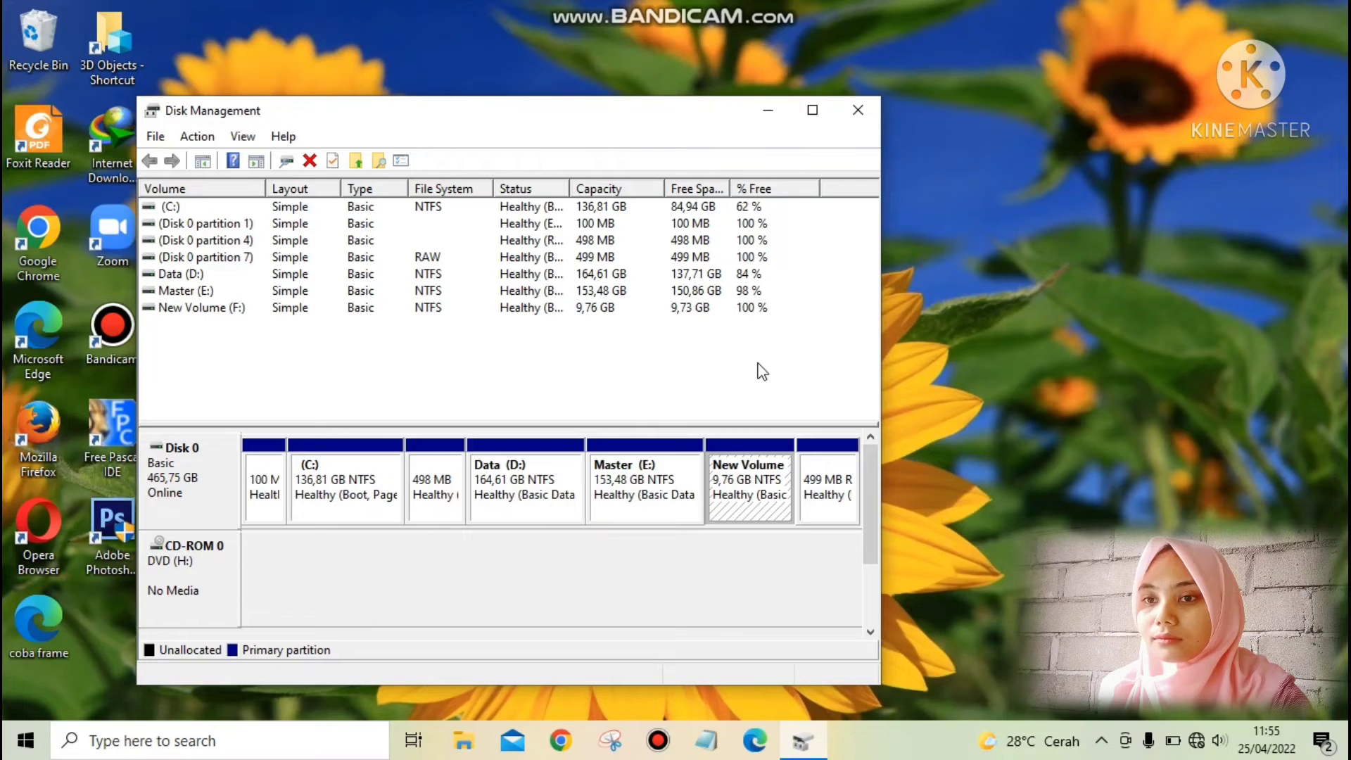
{"action": "left_click", "coordinate": [754, 470]}
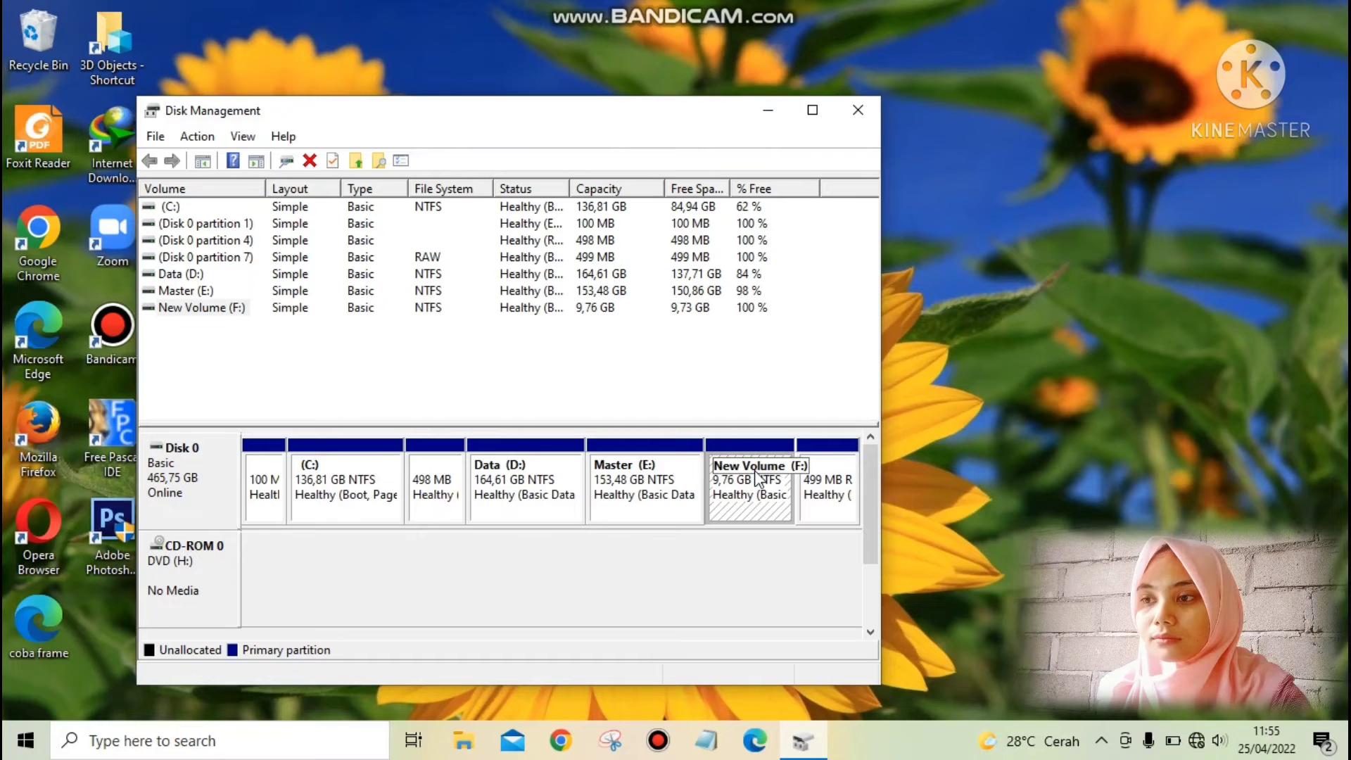
{"action": "right_click", "coordinate": [754, 470]}
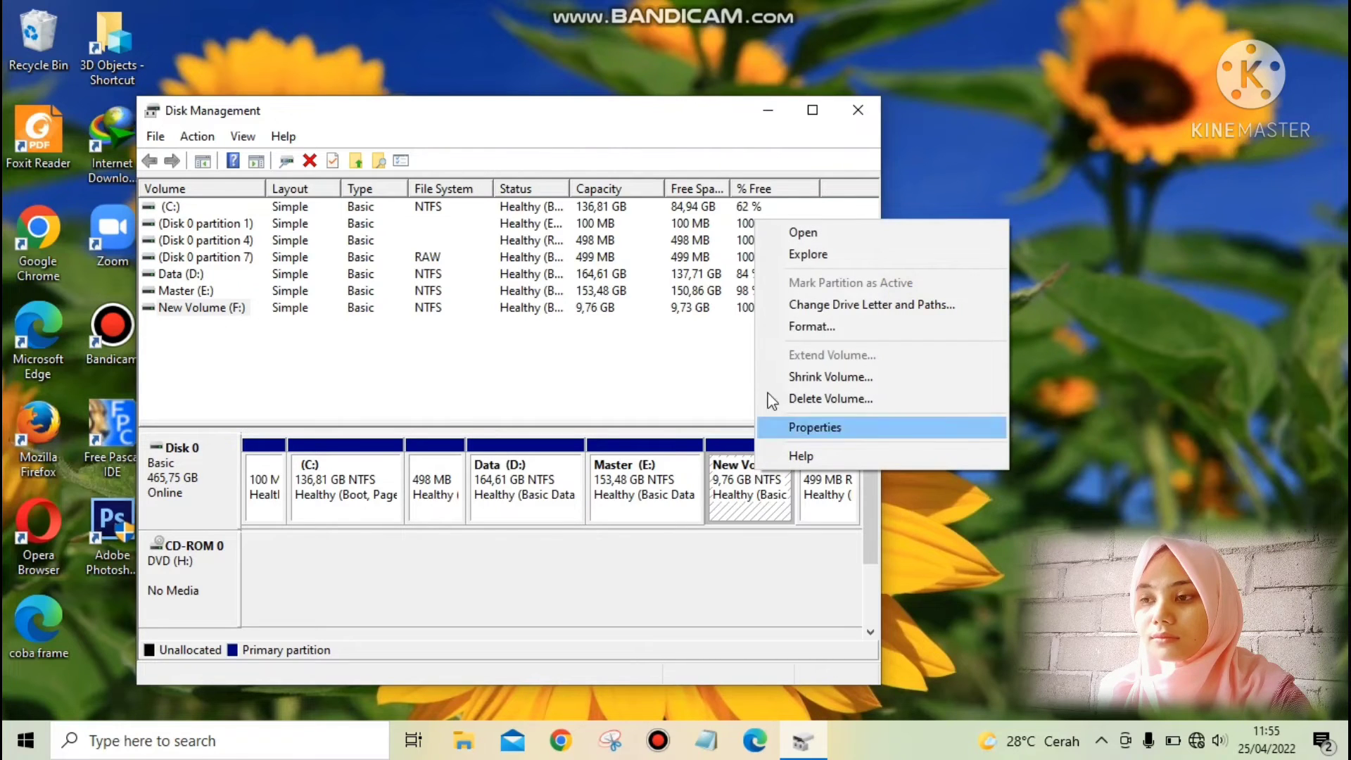
{"action": "left_click", "coordinate": [813, 399]}
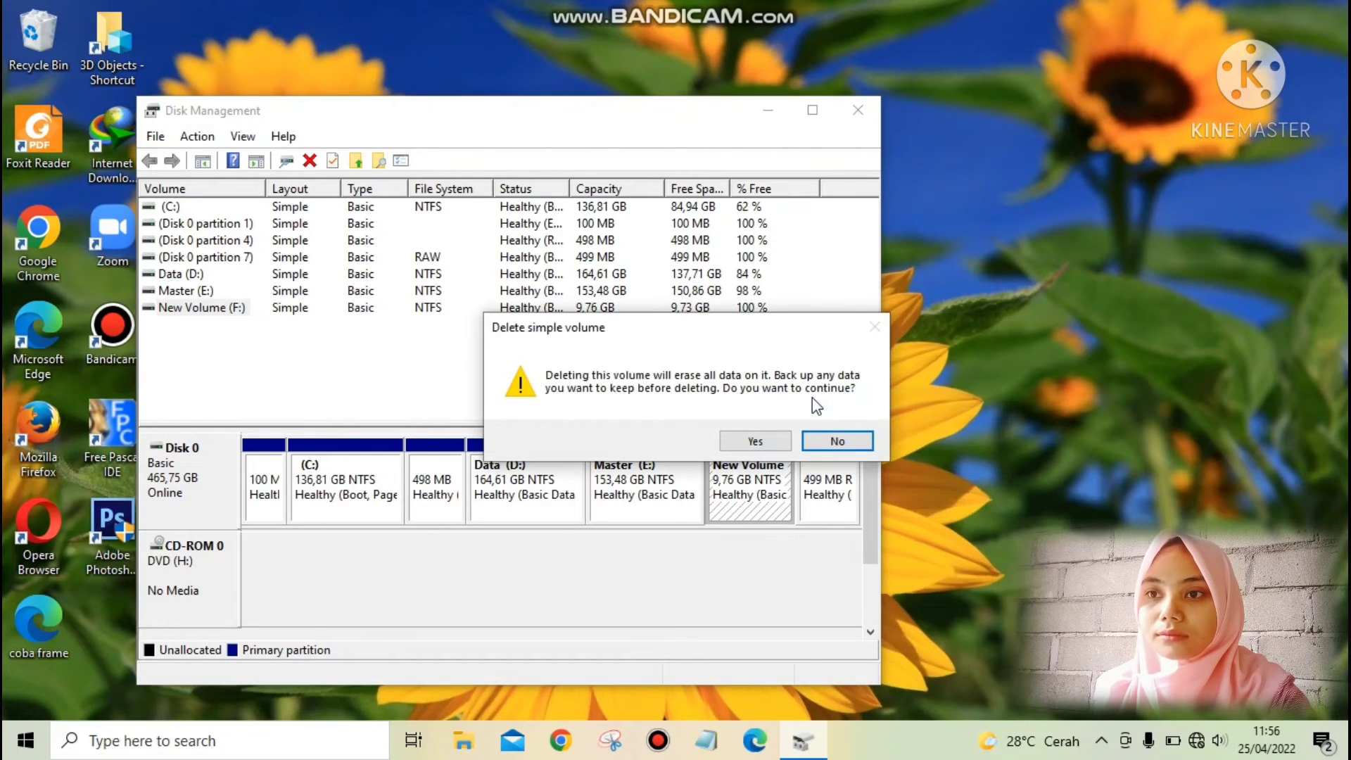
{"action": "left_click", "coordinate": [758, 441]}
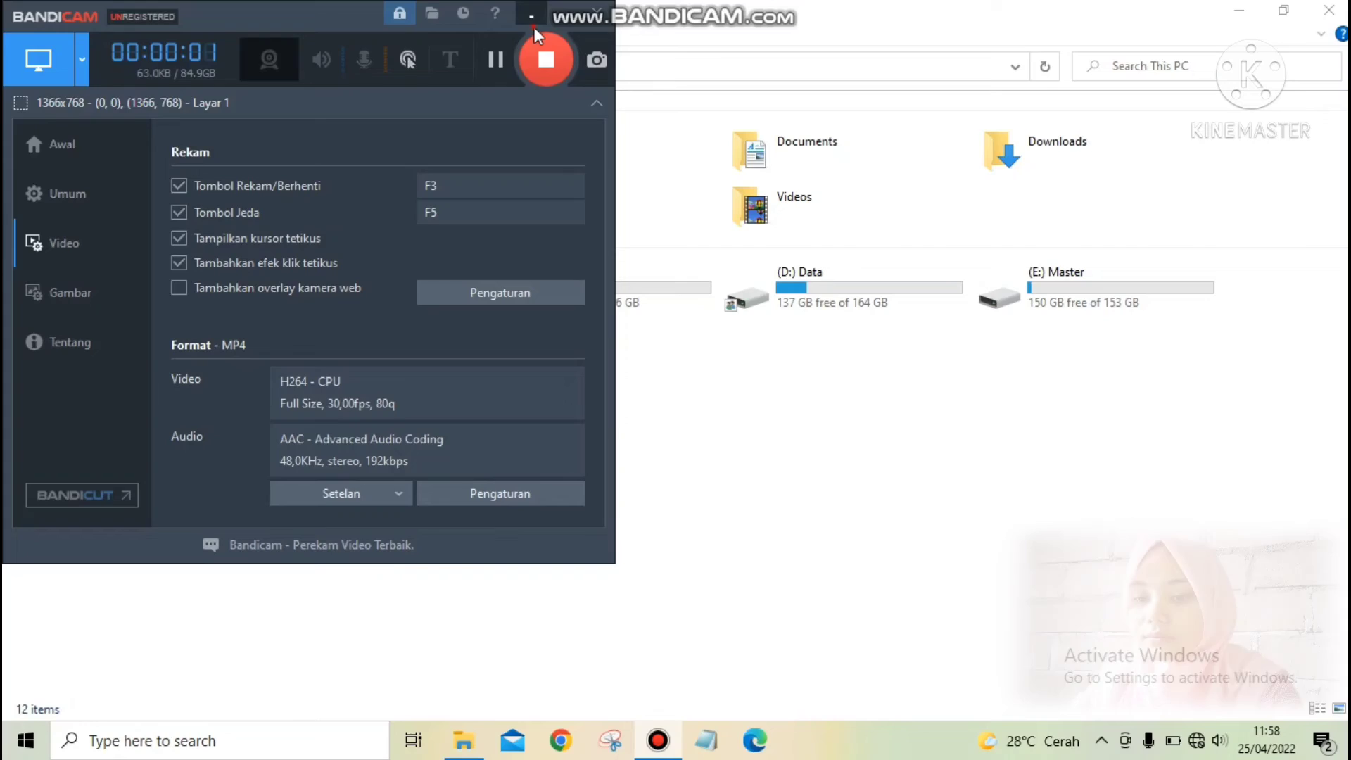
Open Computer Management for This PC from File Explorer and display its Disk Management view.
{"action": "left_click", "coordinate": [533, 27]}
{"action": "right_click", "coordinate": [112, 185]}
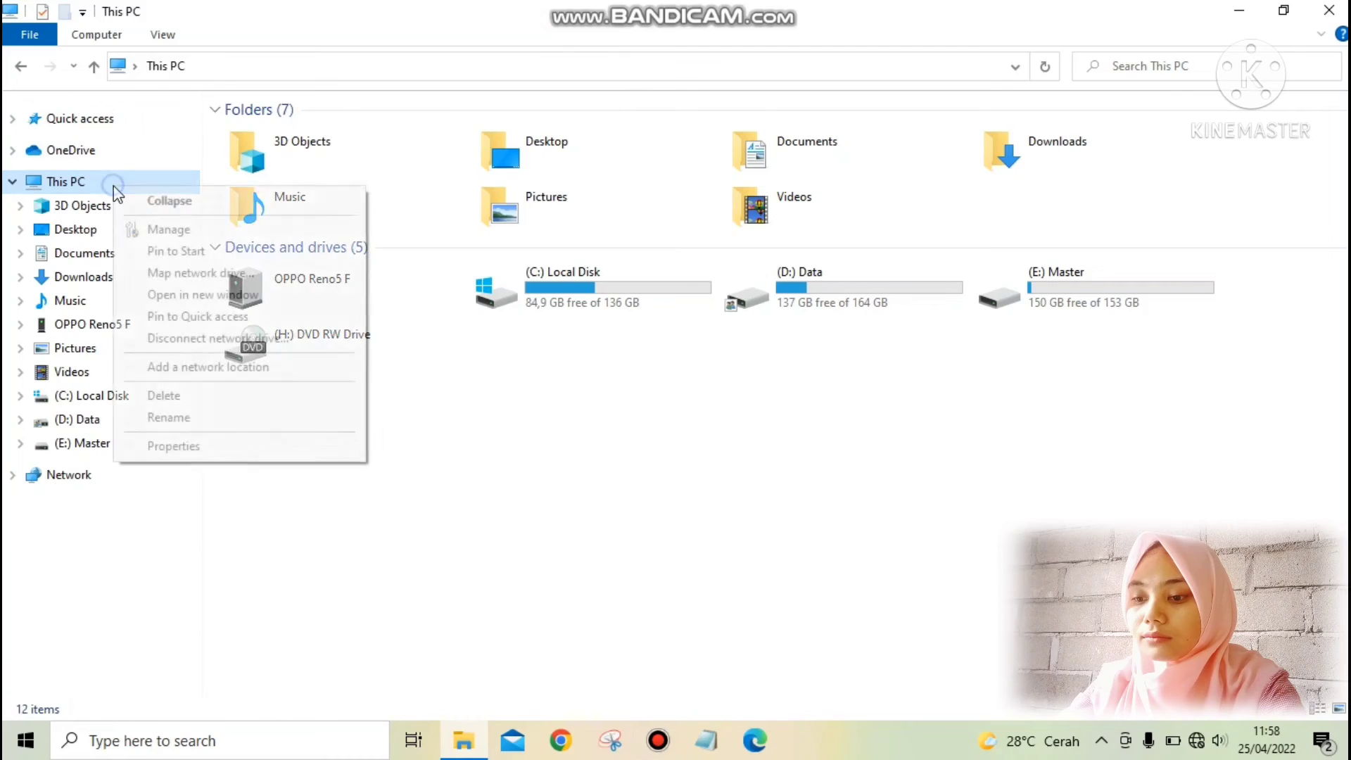
{"action": "left_click", "coordinate": [187, 231]}
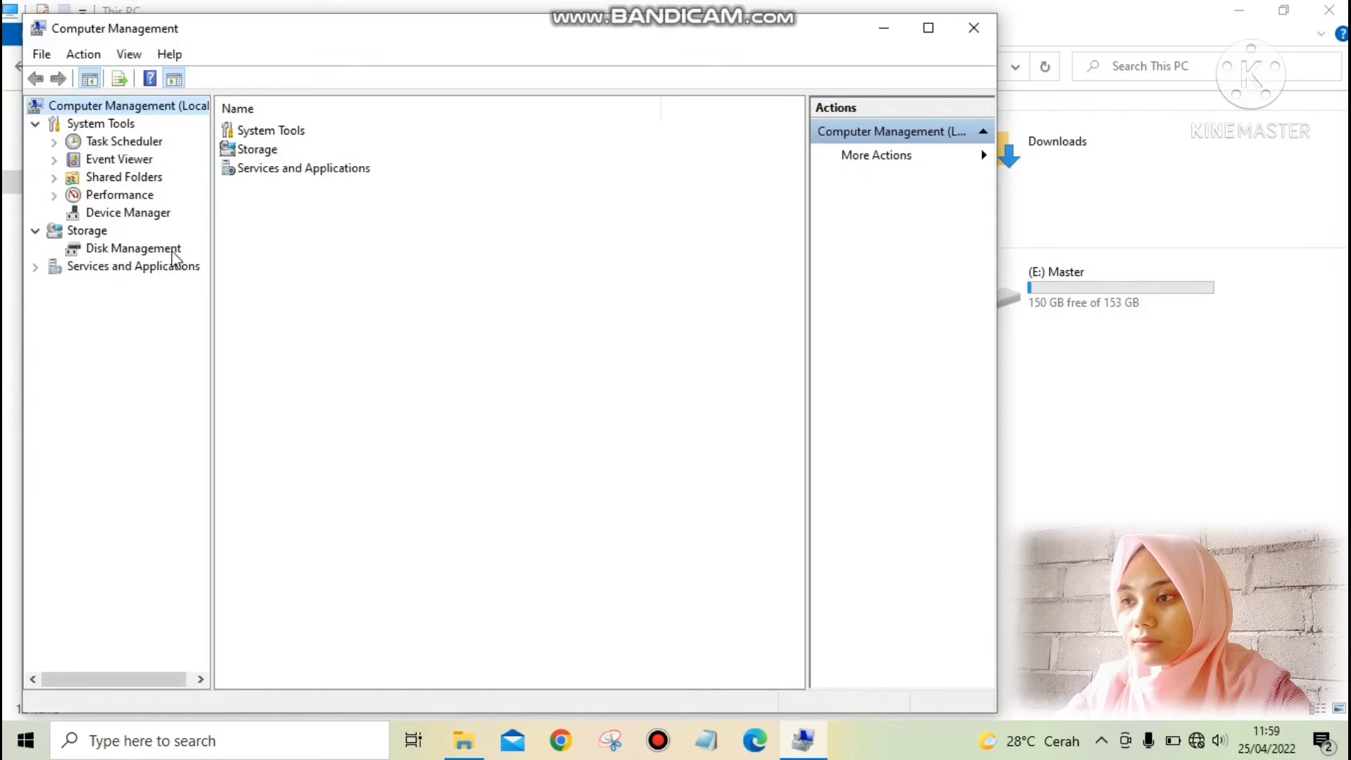
{"action": "left_click", "coordinate": [134, 248]}
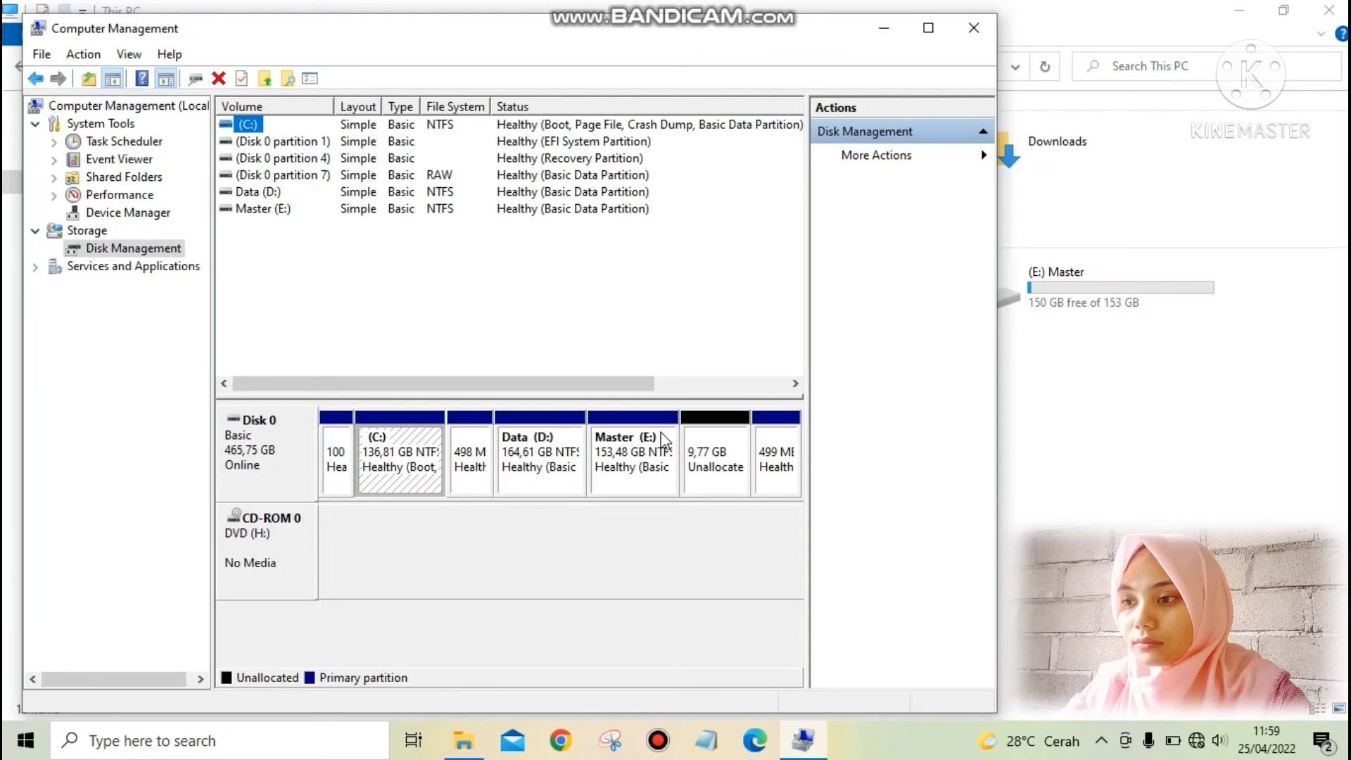
Extend the Master (E:) volume with all 9999 MB of unallocated space on Disk 0.
{"action": "right_click", "coordinate": [634, 458]}
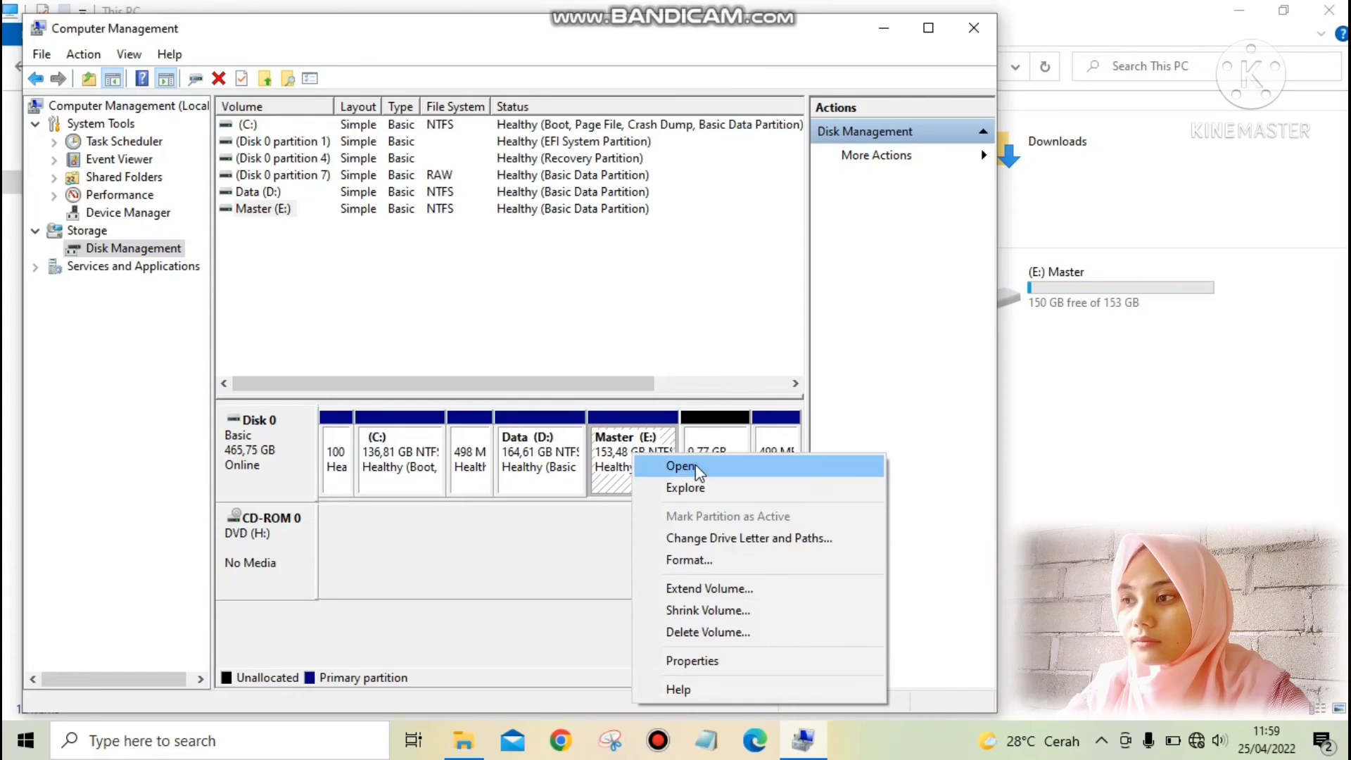
{"action": "left_click", "coordinate": [727, 589]}
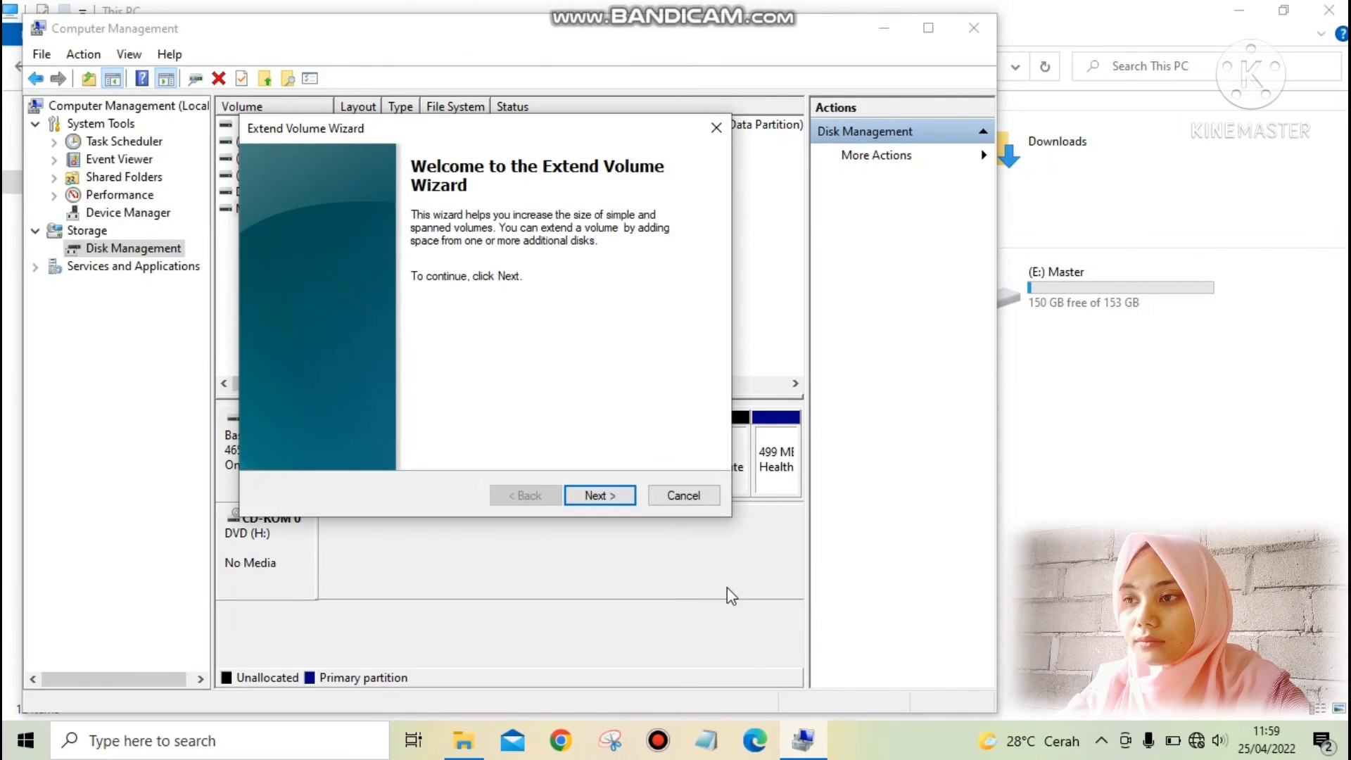
{"action": "left_click", "coordinate": [595, 495]}
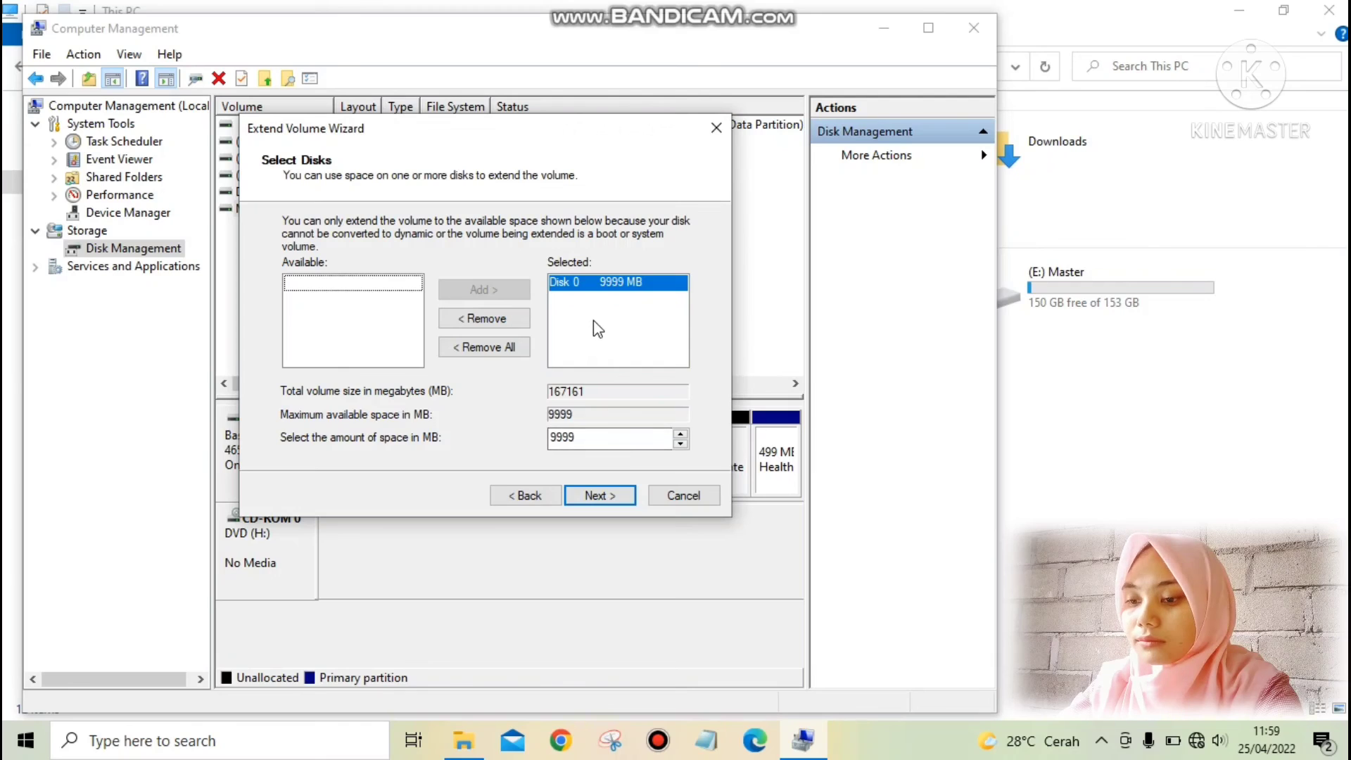
{"action": "left_click", "coordinate": [599, 496]}
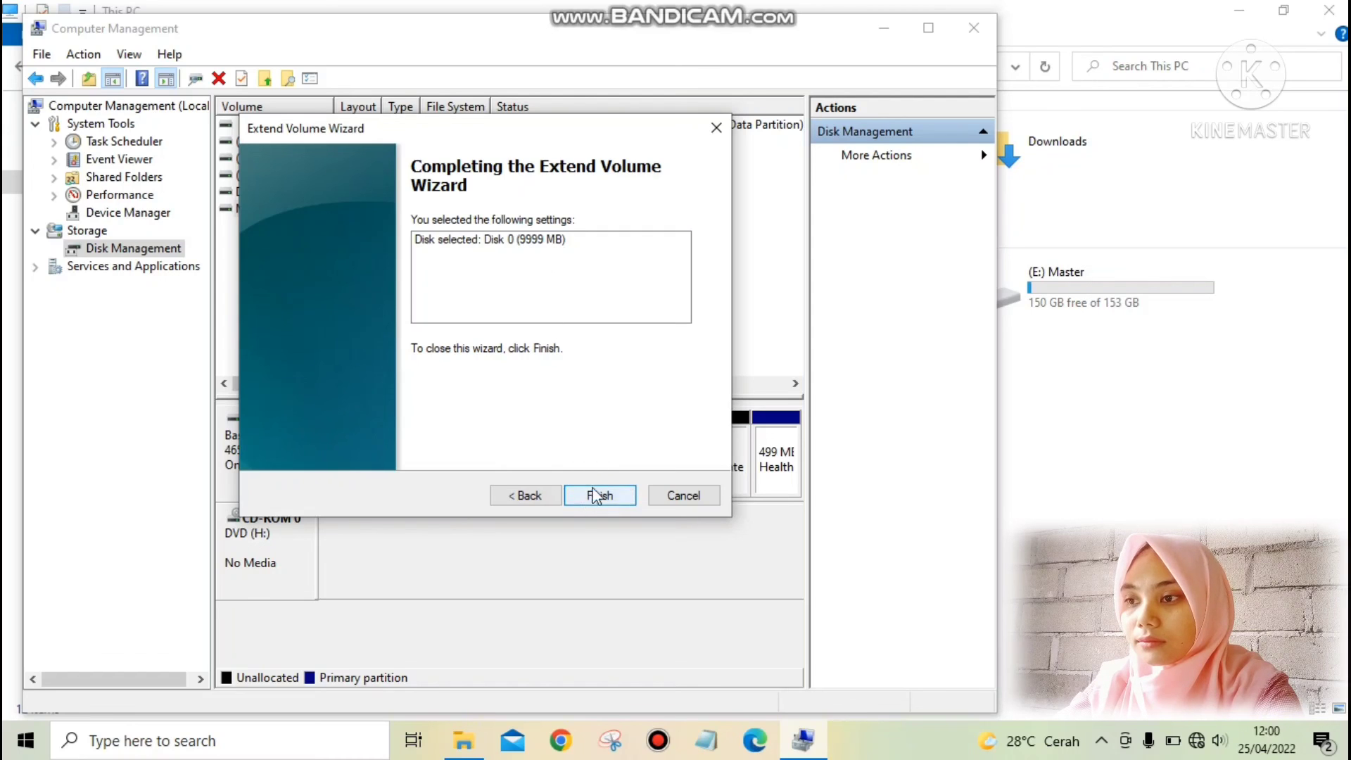
{"action": "left_click", "coordinate": [610, 496]}
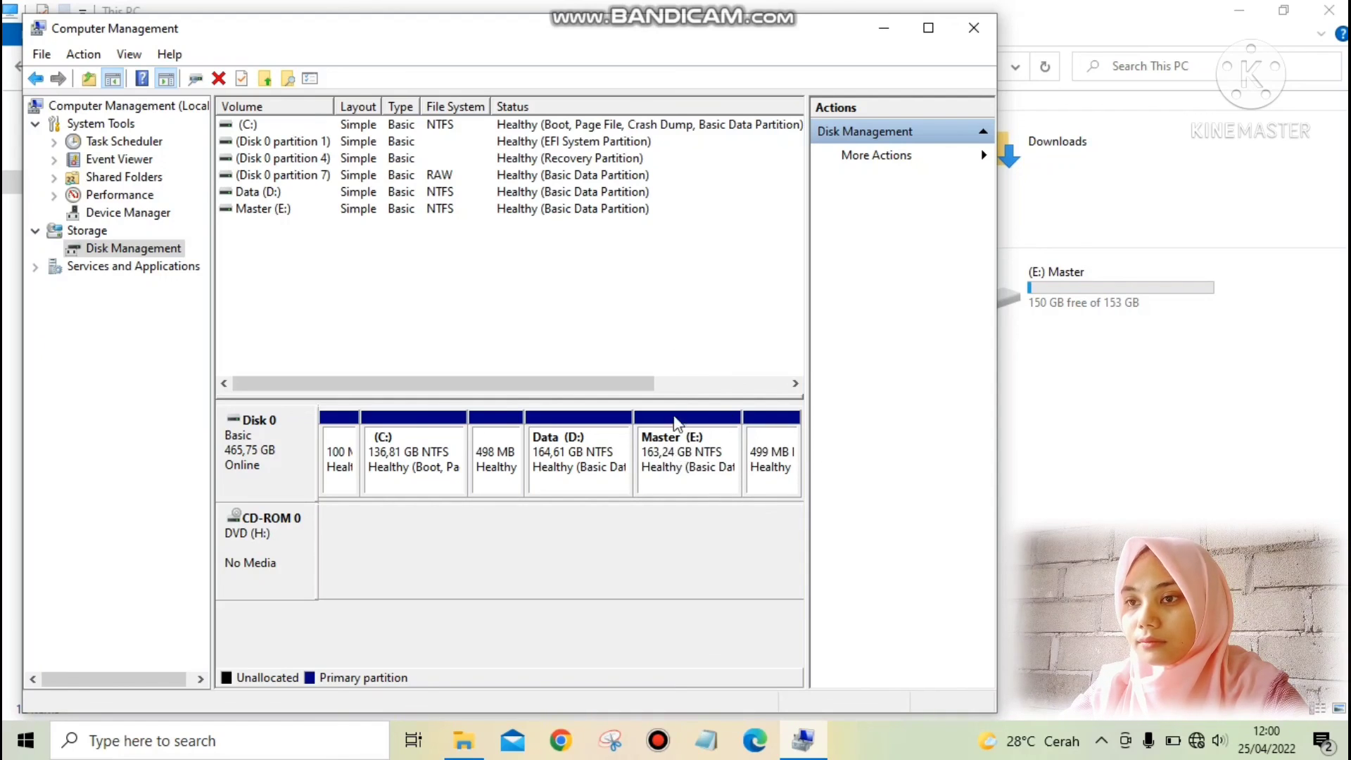
{"action": "left_click", "coordinate": [657, 738]}
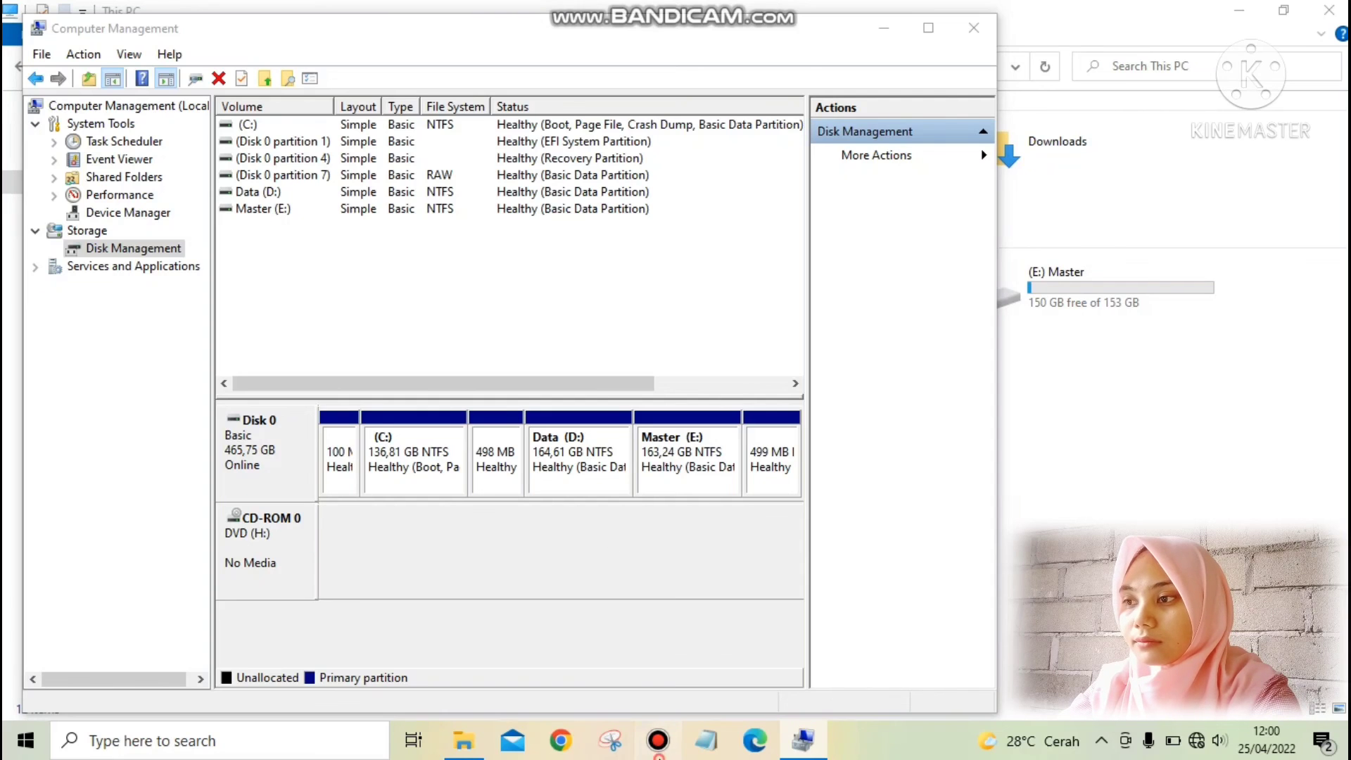